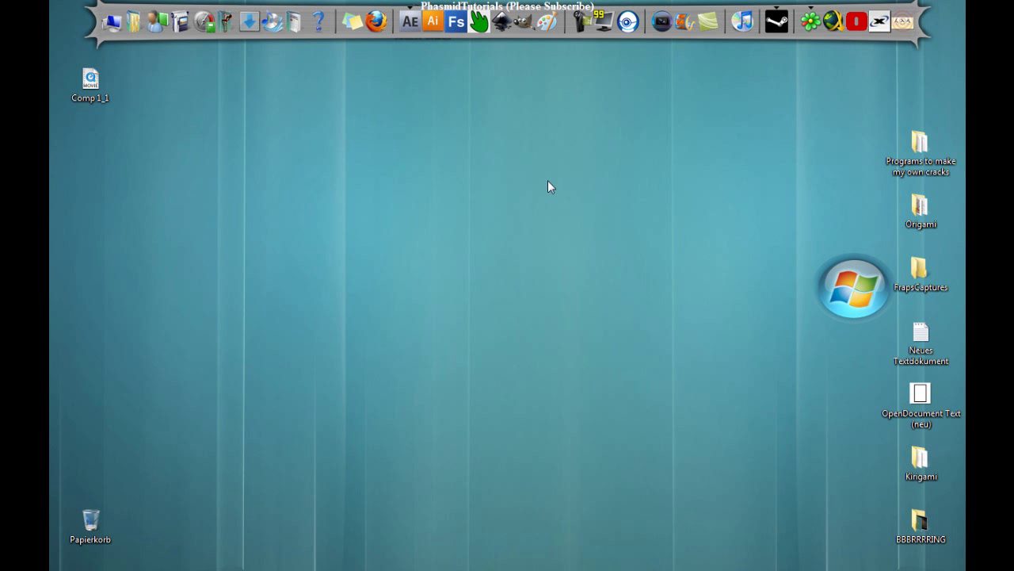
- Open the Comp 1_1 movie in QuickTime Player and play it through twice
{"action": "left_click_drag", "start_coordinate": [858, 225], "coordinate": [789, 332]}
{"action": "left_click_drag", "start_coordinate": [855, 238], "coordinate": [814, 329]}
{"action": "key", "text": "Return"}
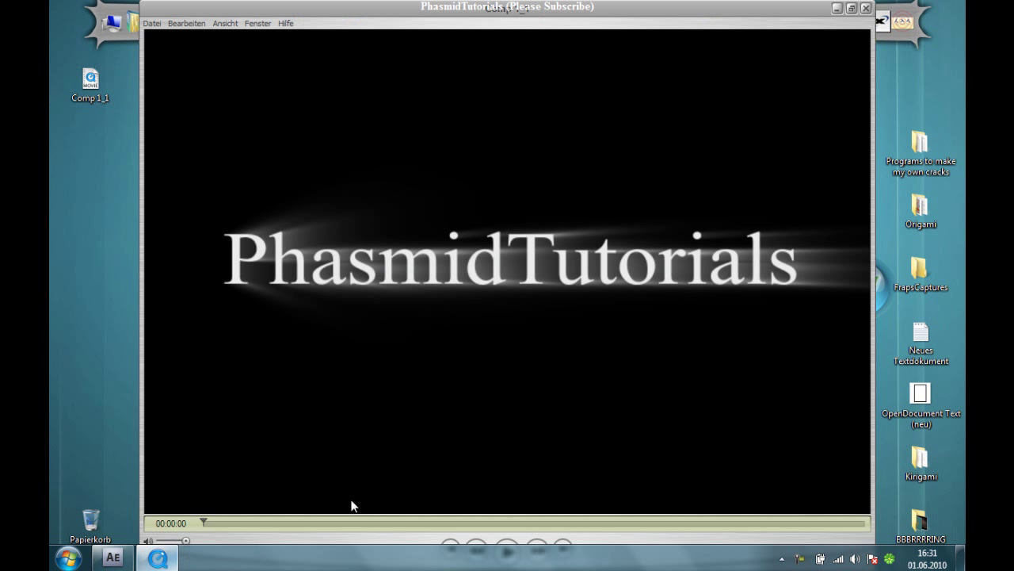
{"action": "left_click", "coordinate": [507, 555]}
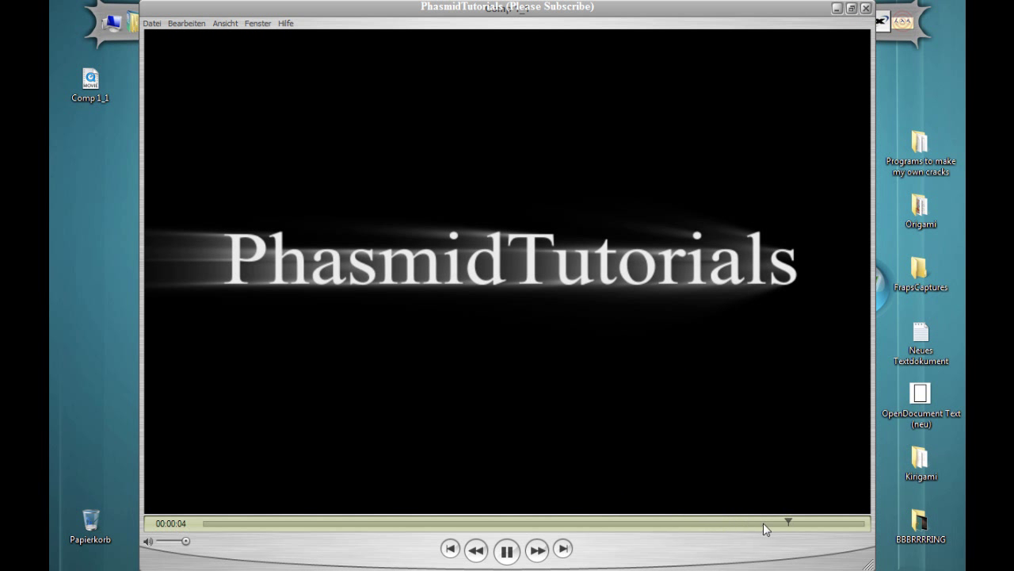
{"action": "left_click", "coordinate": [507, 552]}
- Close QuickTime Player and restore After Effects from the taskbar
{"action": "left_click", "coordinate": [867, 8]}
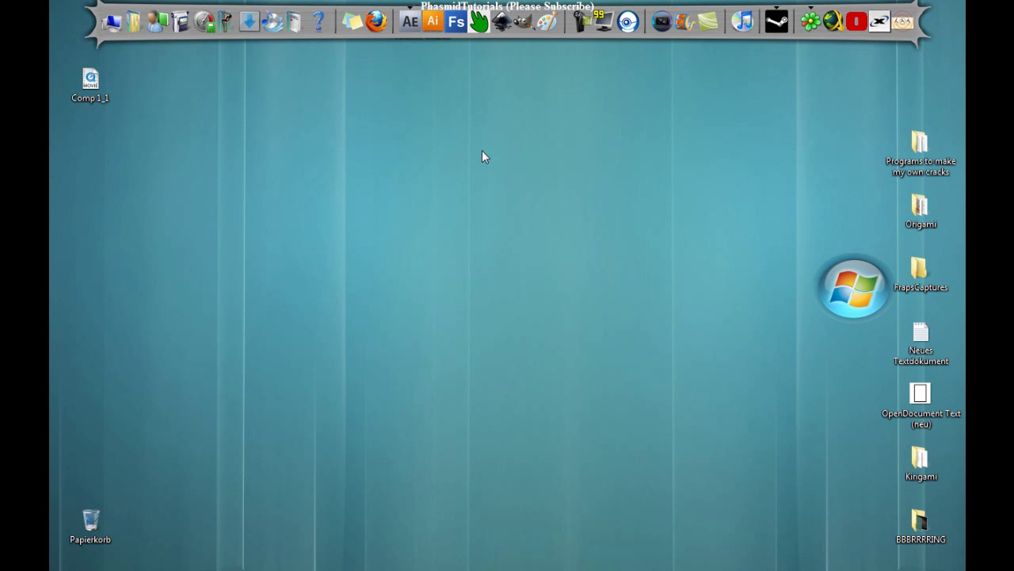
{"action": "mouse_move", "coordinate": [483, 568]}
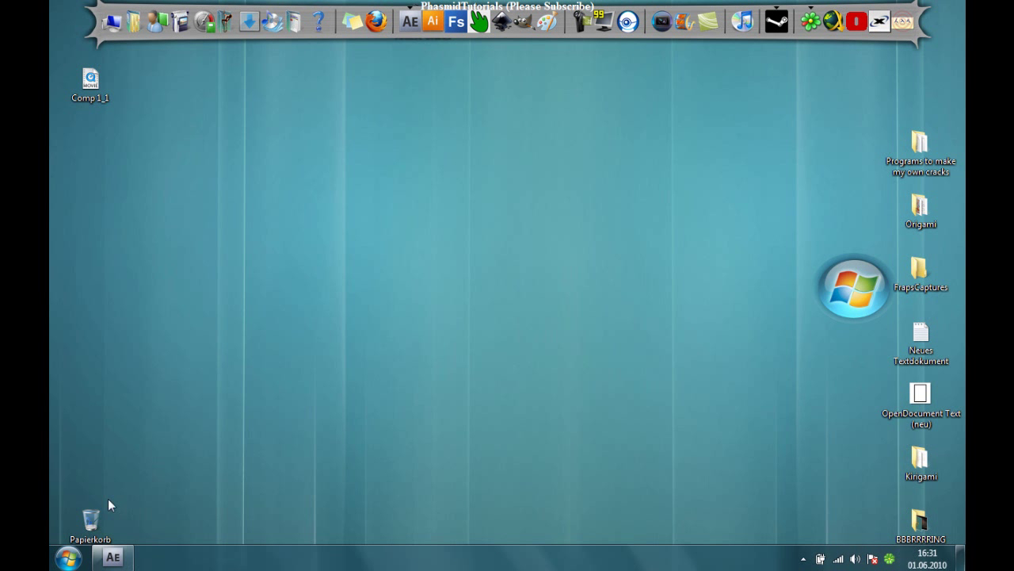
{"action": "mouse_move", "coordinate": [113, 557]}
{"action": "left_click", "coordinate": [142, 451]}
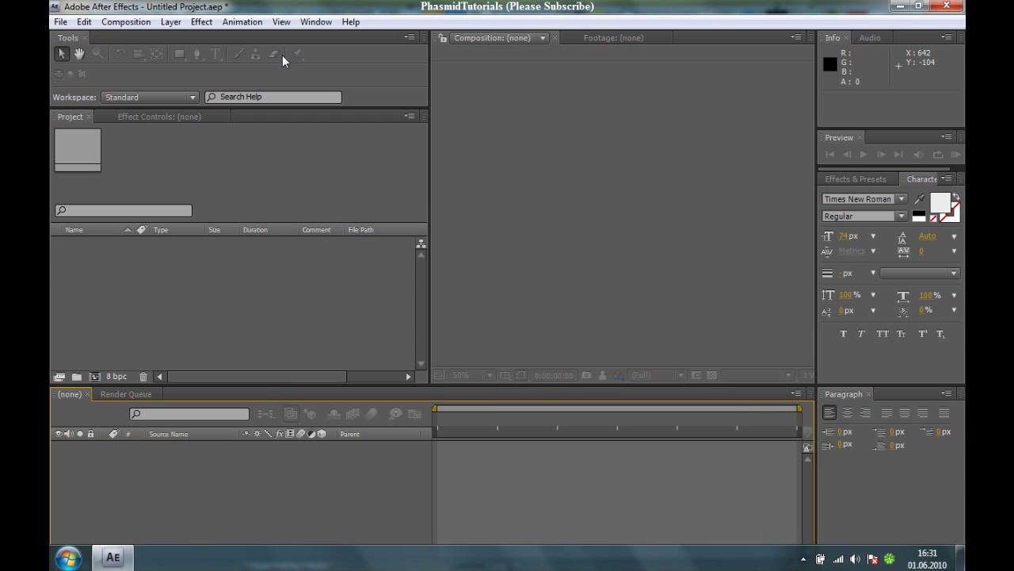
- Create Comp 1 at the default 720×480, 29.97 fps, 5-second settings
{"action": "left_click", "coordinate": [126, 21]}
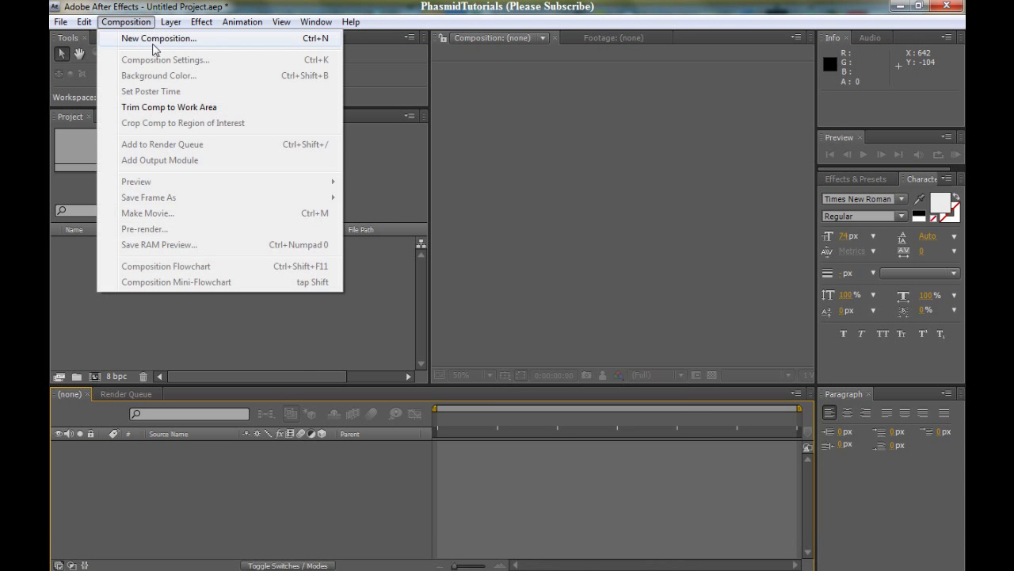
{"action": "left_click", "coordinate": [154, 44]}
{"action": "left_click", "coordinate": [574, 423]}
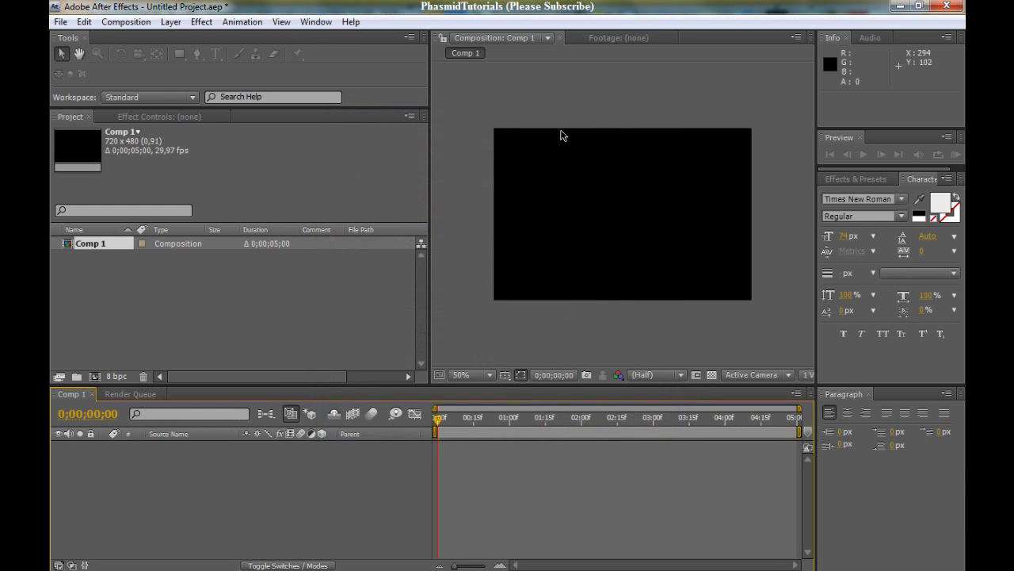
{"action": "left_click", "coordinate": [171, 22]}
{"action": "left_click", "coordinate": [105, 89]}
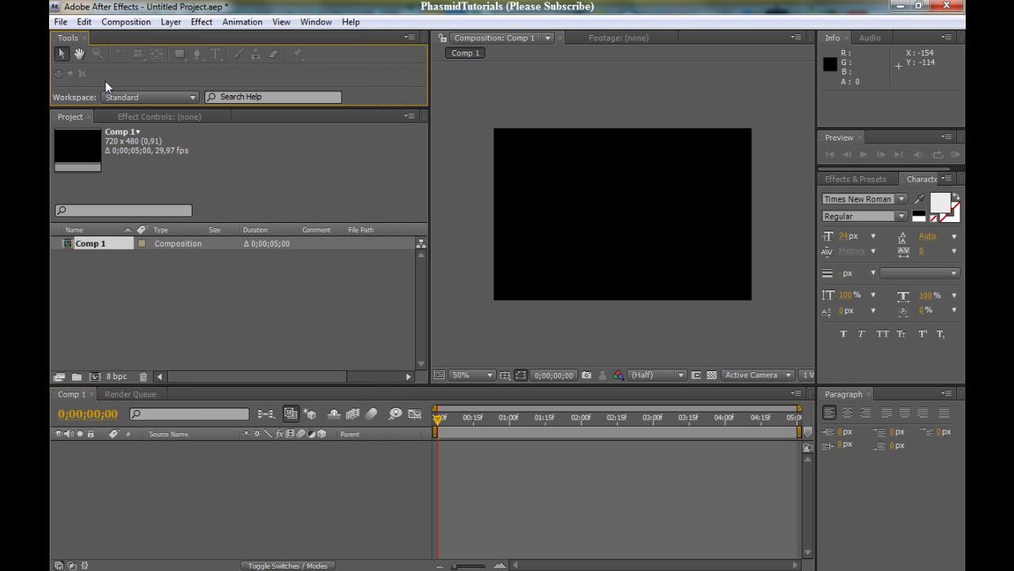
{"action": "left_click", "coordinate": [74, 404]}
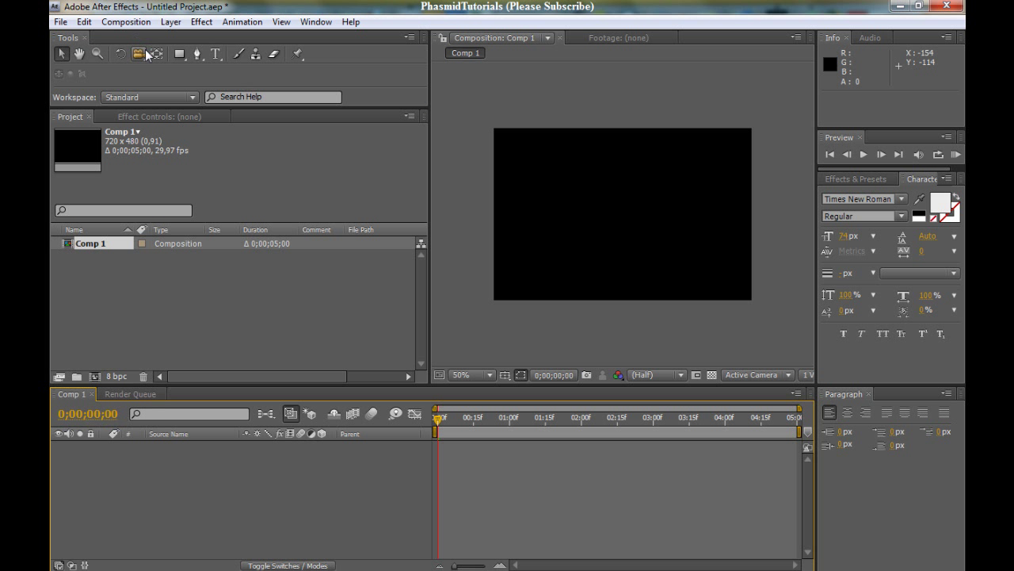
- Add a new text layer reading 'PhasmidTutorials' in Comp 1
{"action": "left_click", "coordinate": [215, 54]}
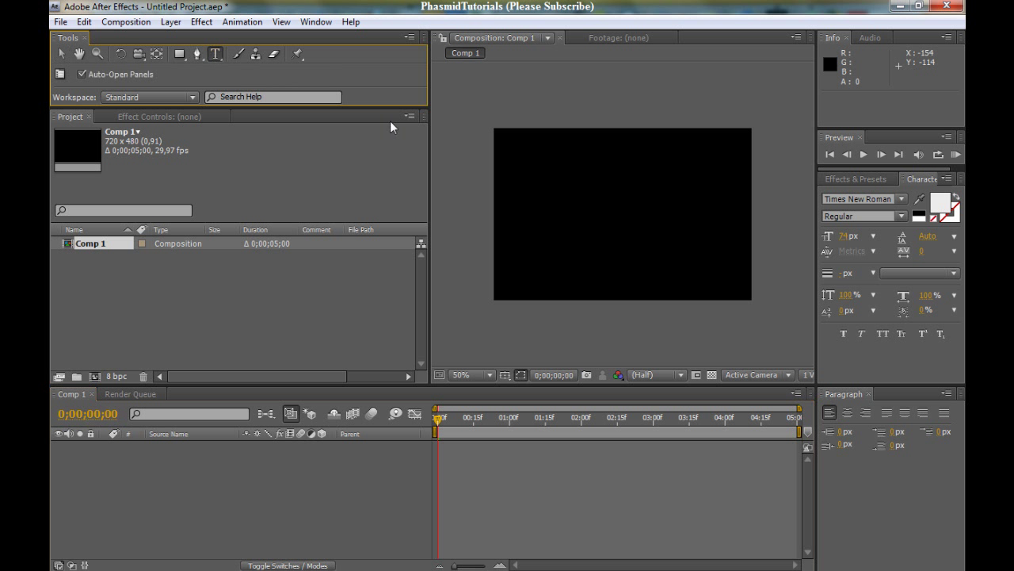
{"action": "left_click", "coordinate": [531, 210]}
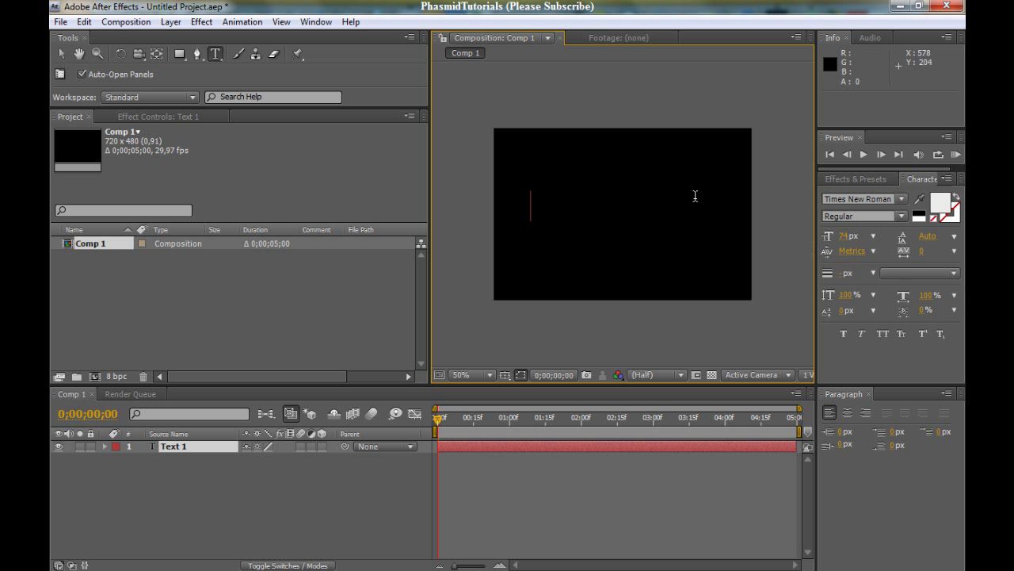
{"action": "type", "text": "Phasmid"}
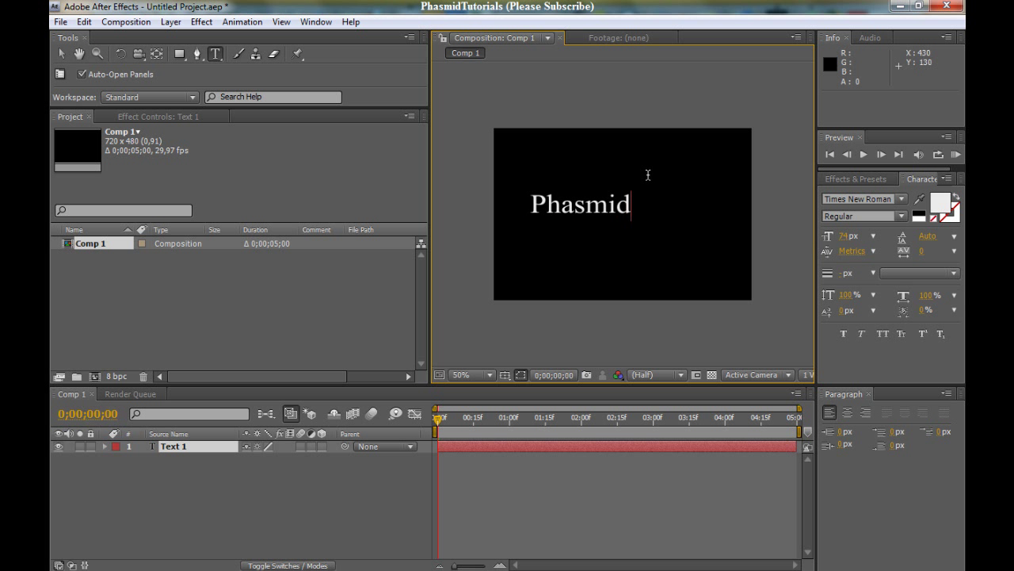
{"action": "type", "text": "Tutorial"}
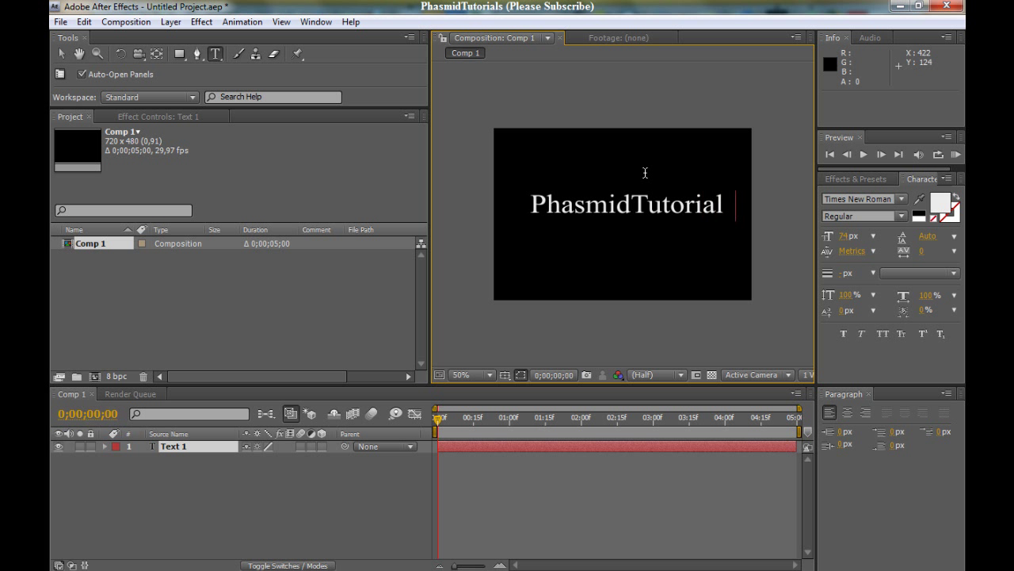
{"action": "left_click", "coordinate": [61, 54]}
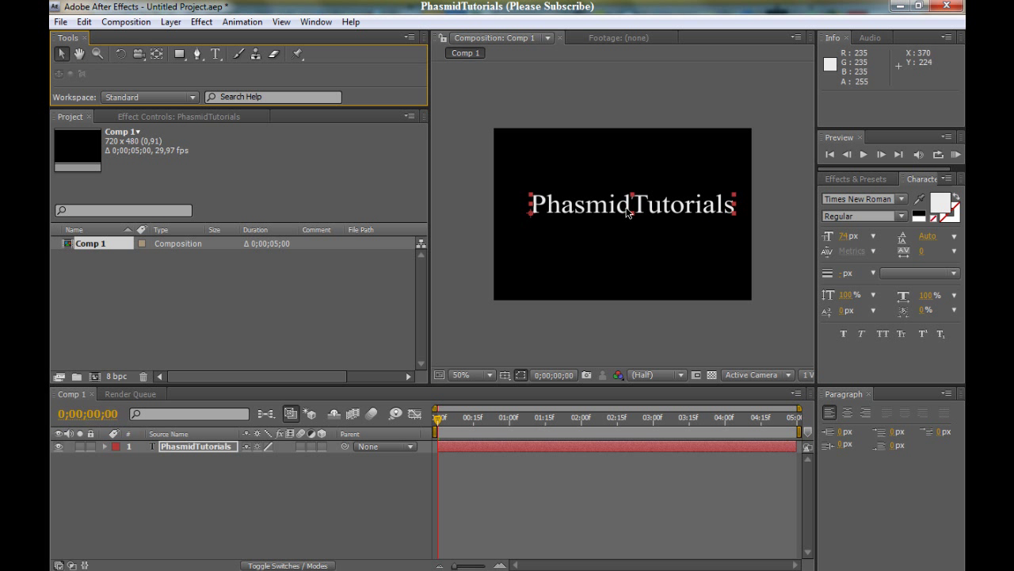
- Centre the text in the frame using the title/action safe guides, then hide them
{"action": "left_click_drag", "start_coordinate": [629, 211], "coordinate": [619, 215]}
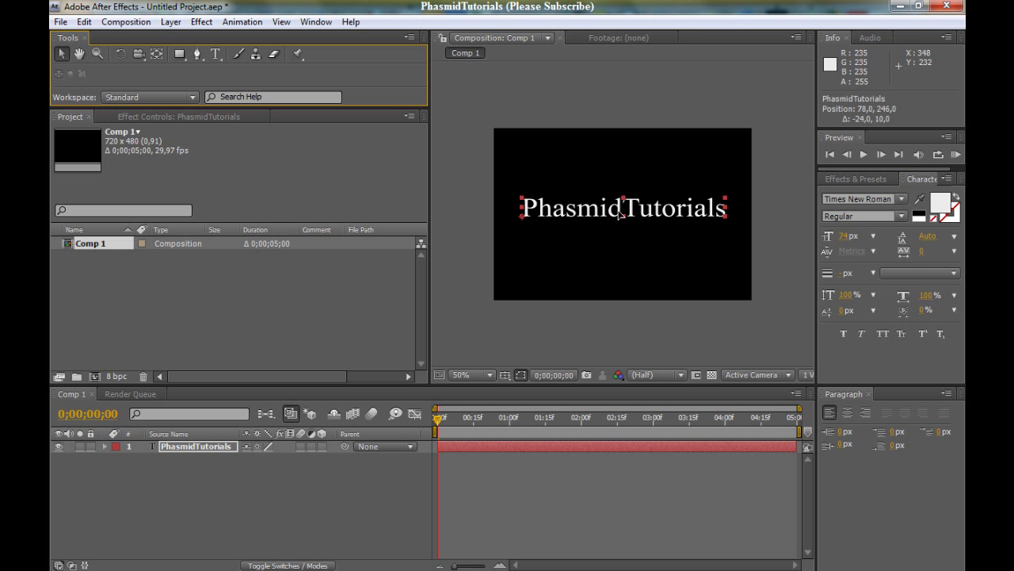
{"action": "left_click", "coordinate": [506, 375]}
{"action": "left_click", "coordinate": [523, 391]}
{"action": "left_click_drag", "start_coordinate": [601, 217], "coordinate": [604, 218]}
{"action": "left_click", "coordinate": [521, 375]}
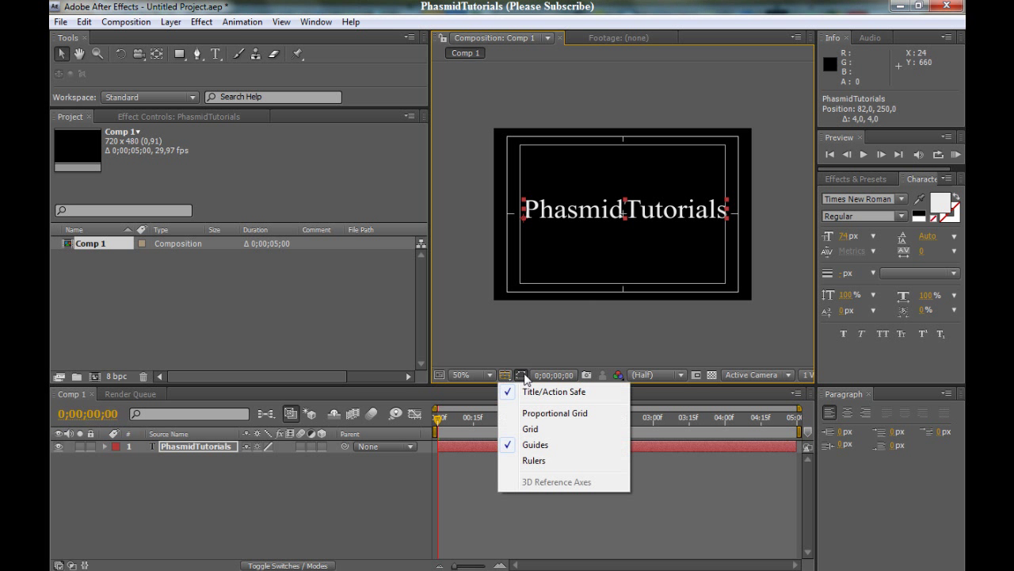
{"action": "left_click", "coordinate": [531, 391]}
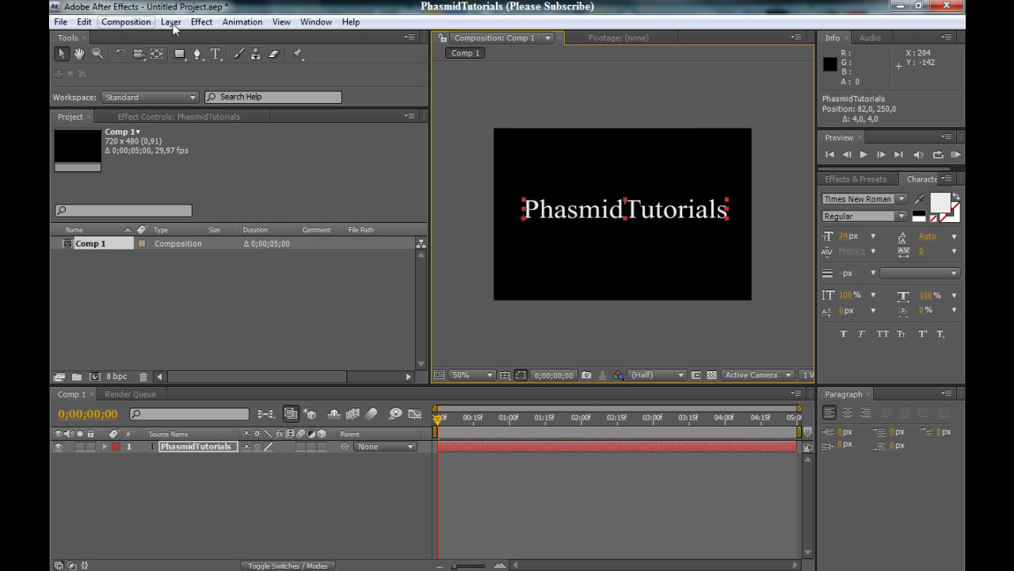
- Duplicate the PhasmidTutorials layer with Ctrl+D and select the PhasmidTutorials 2 copy
{"action": "left_click", "coordinate": [187, 450]}
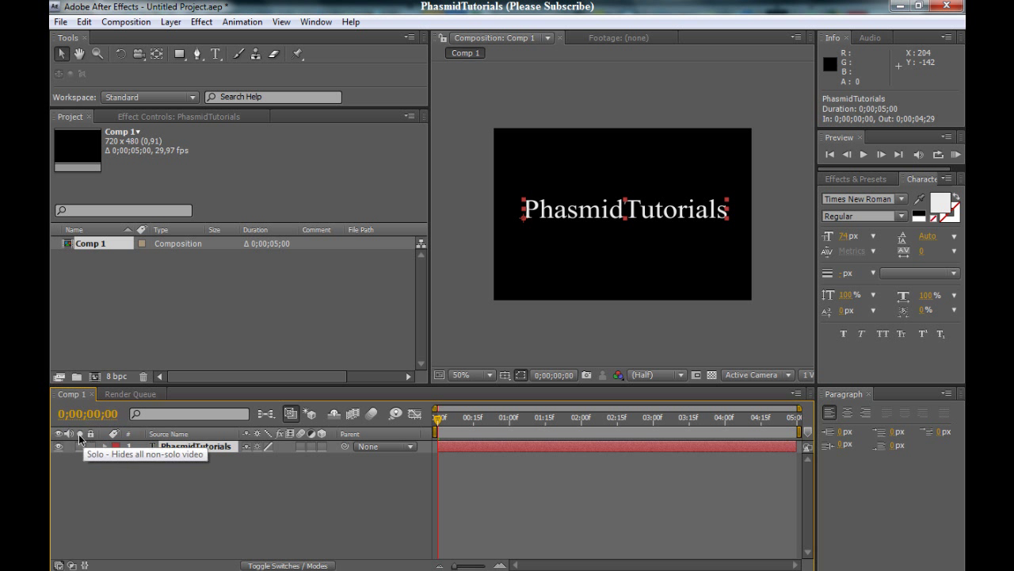
{"action": "key", "text": "ctrl+d"}
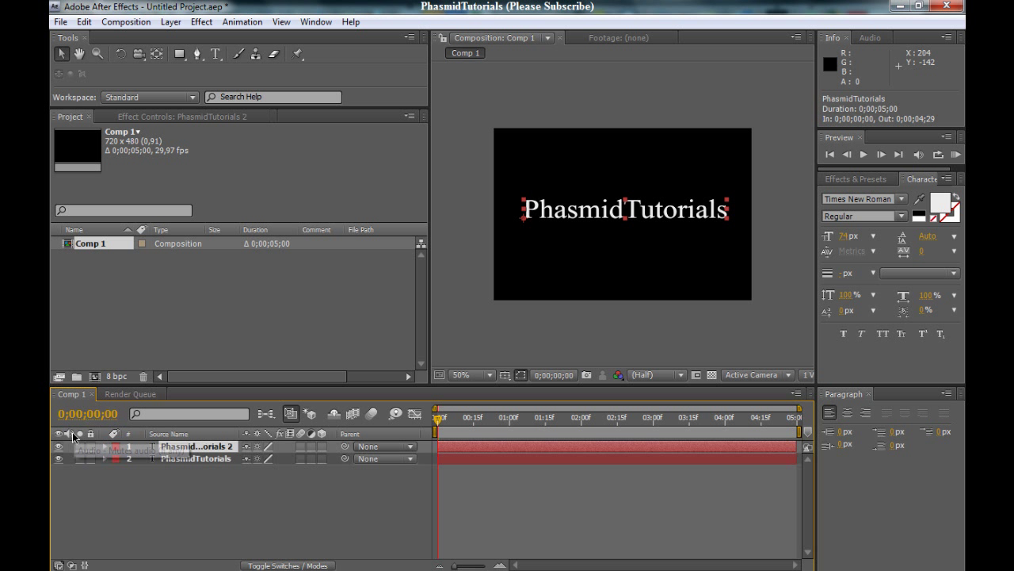
{"action": "left_click", "coordinate": [185, 448]}
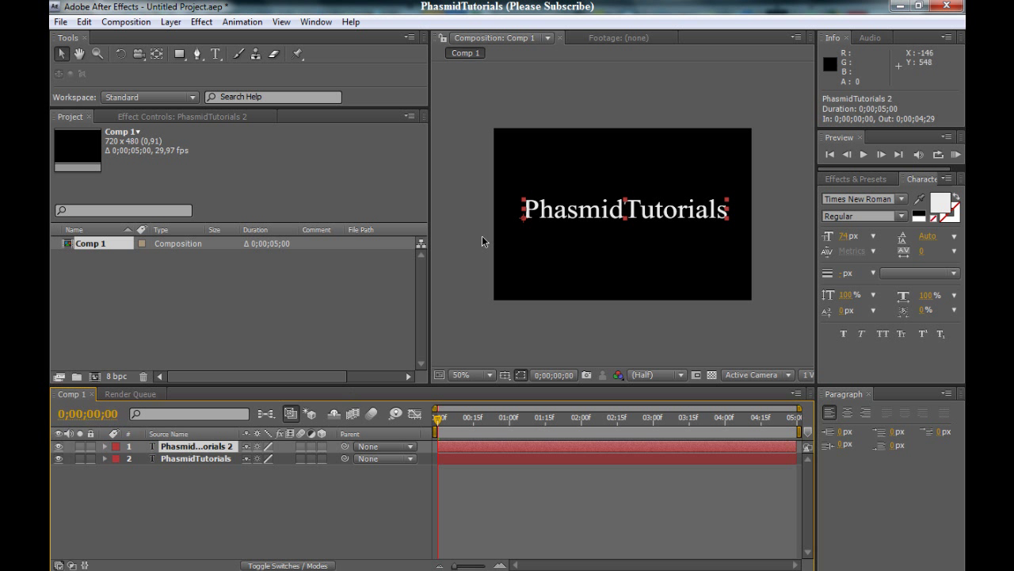
- Apply CC Radial Fast Blur to PhasmidTutorials 2 and move its centre to 509, 228
{"action": "left_click", "coordinate": [199, 22]}
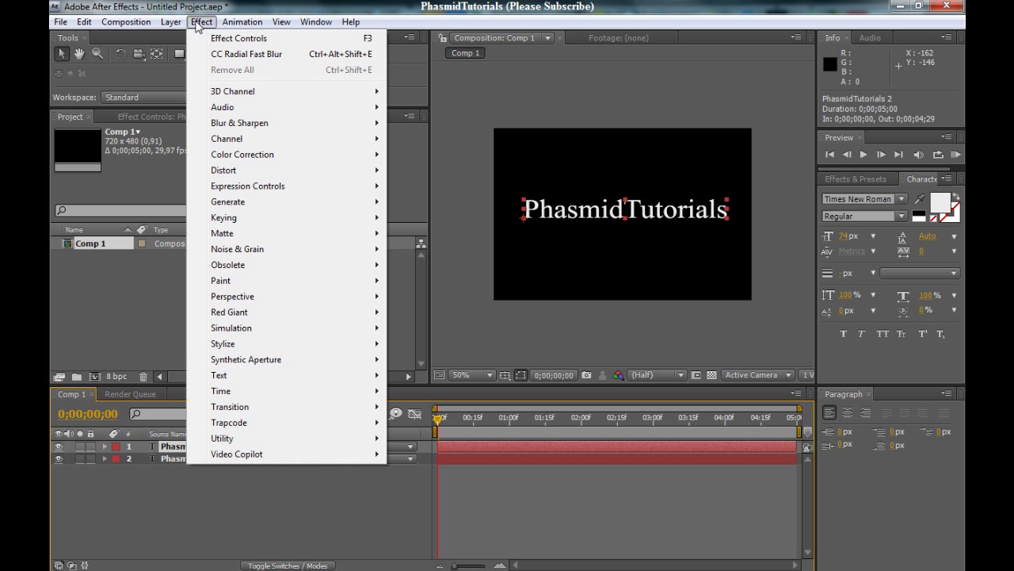
{"action": "mouse_move", "coordinate": [309, 127]}
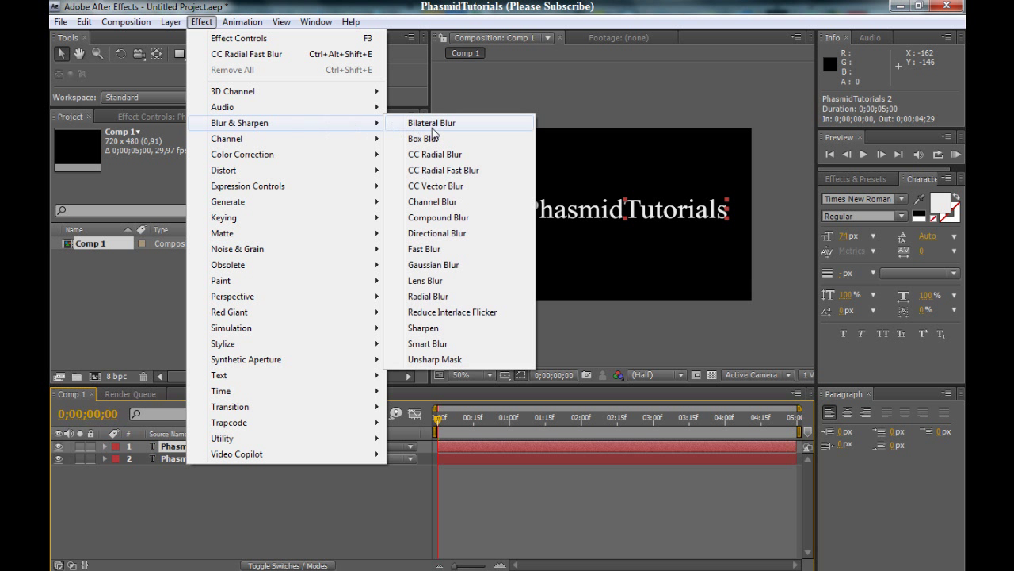
{"action": "left_click", "coordinate": [464, 176]}
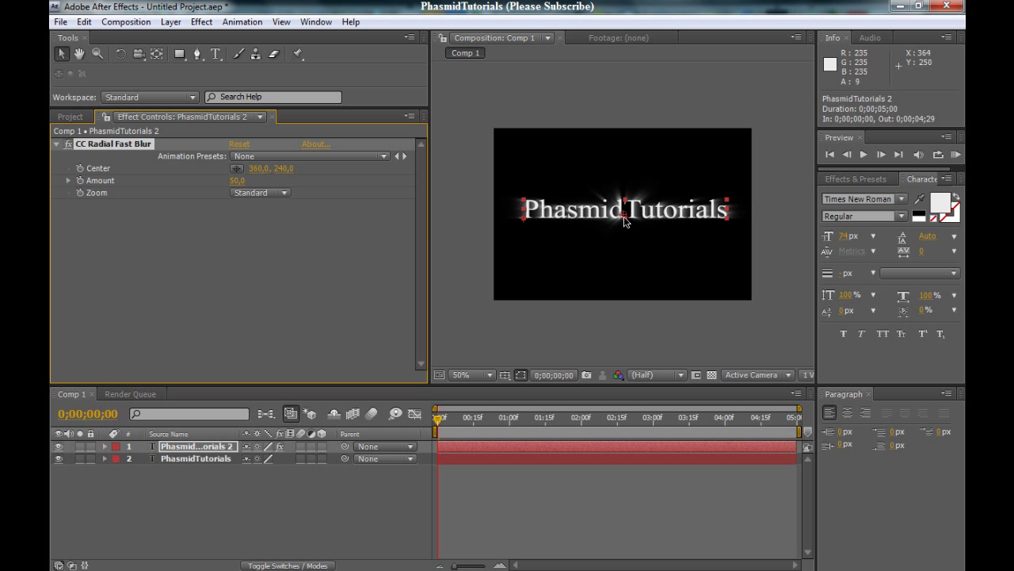
{"action": "scroll", "coordinate": [624, 222], "scroll_direction": "up", "scroll_amount": 2}
{"action": "left_click_drag", "start_coordinate": [630, 221], "coordinate": [741, 211]}
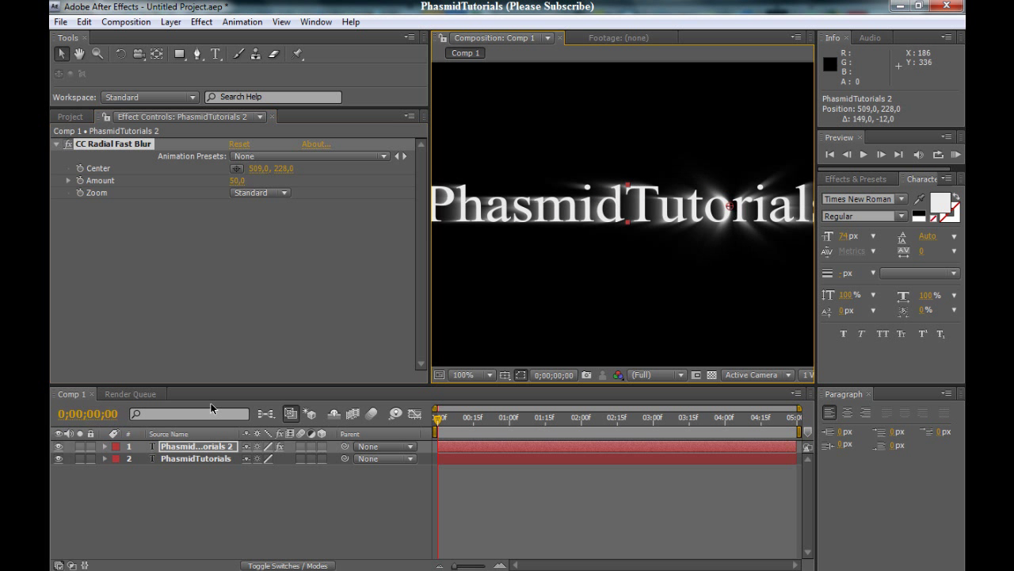
- Hide the sharp base text layer and drag the blur centre further left along the word
{"action": "left_click", "coordinate": [58, 459]}
{"action": "left_click", "coordinate": [59, 459]}
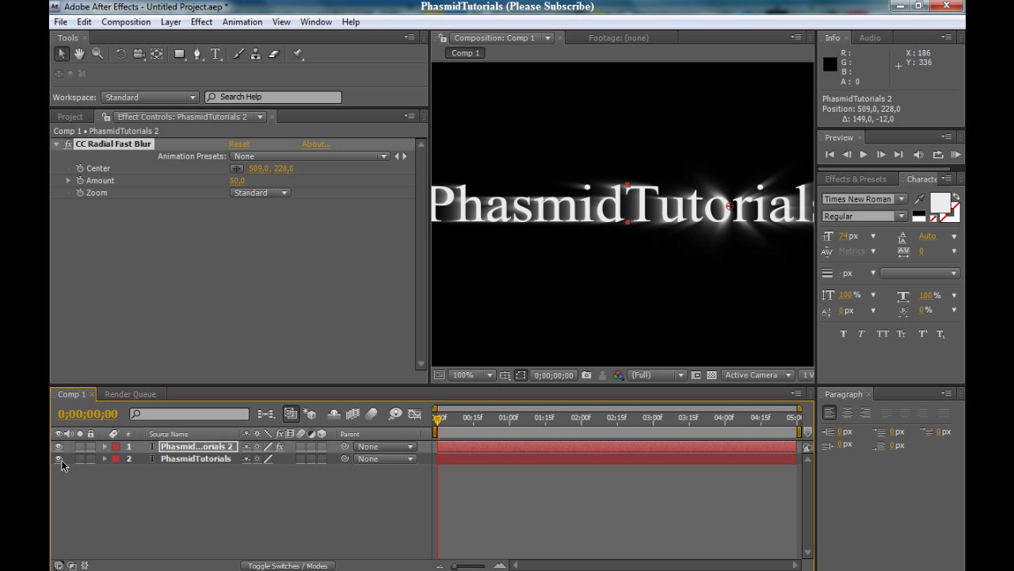
{"action": "left_click", "coordinate": [59, 458]}
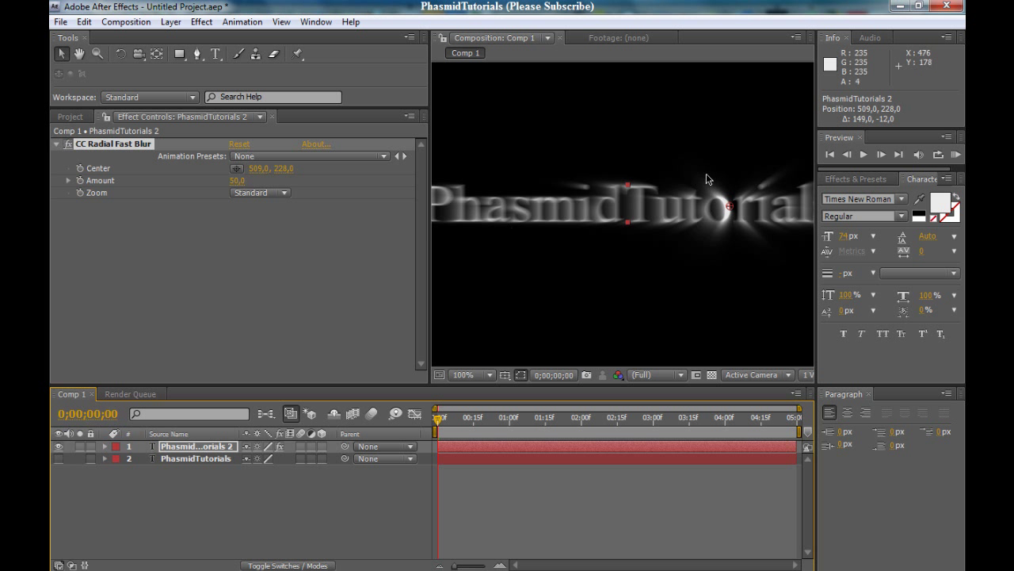
{"action": "left_click_drag", "start_coordinate": [730, 207], "coordinate": [584, 208]}
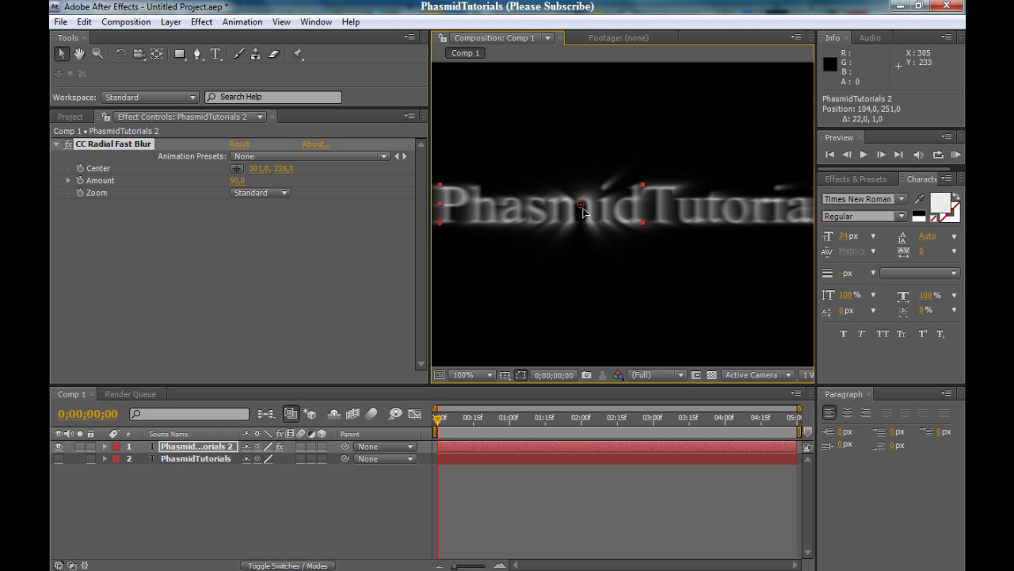
{"action": "scroll", "coordinate": [586, 208], "scroll_direction": "down", "scroll_amount": 2}
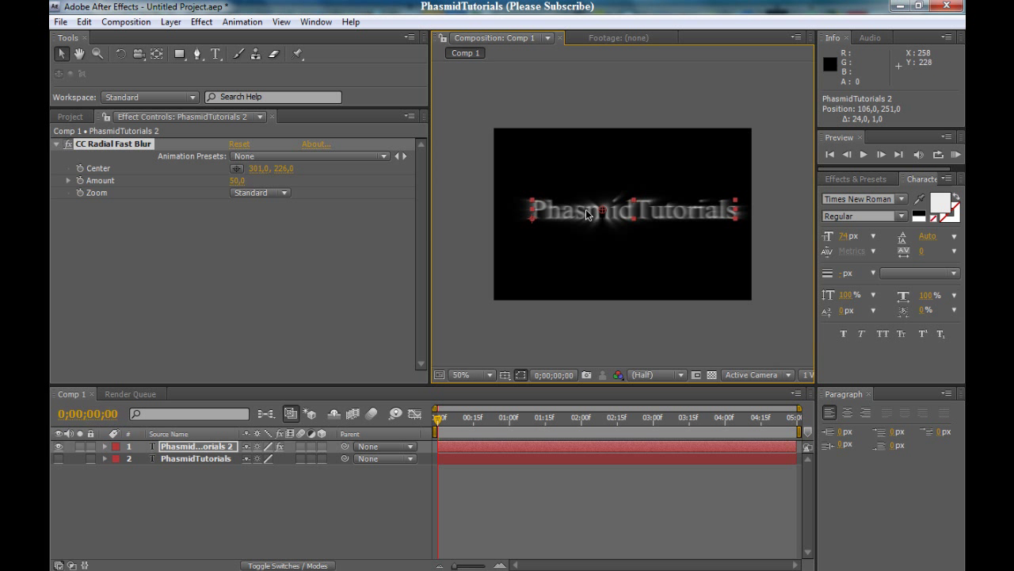
{"action": "key", "text": "F2"}
- Show the crisp text layer again and set the blur centre to 63, 240 at the word's left end
{"action": "left_click", "coordinate": [58, 458]}
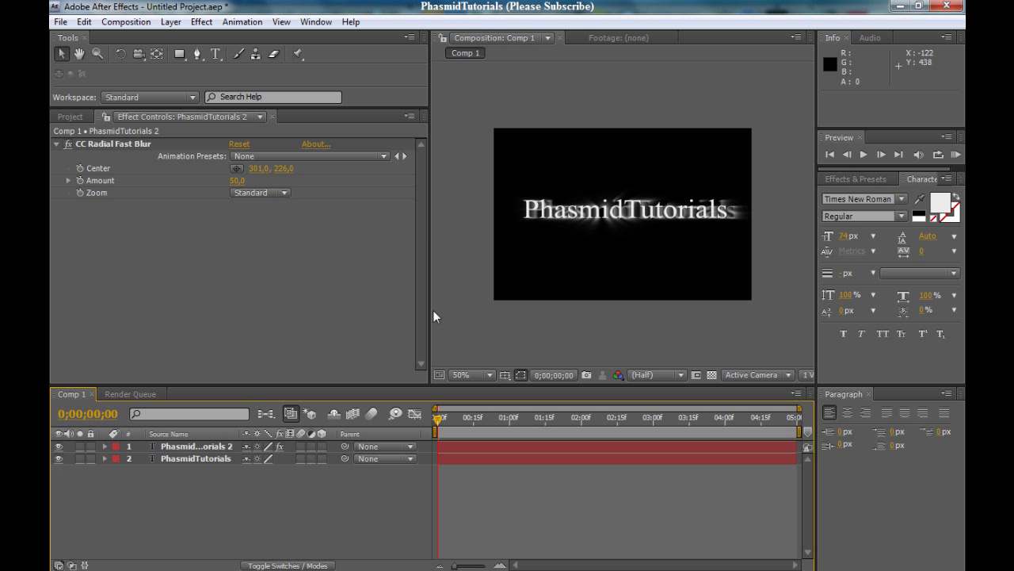
{"action": "key", "text": "ctrl+z"}
{"action": "key", "text": "ctrl+z"}
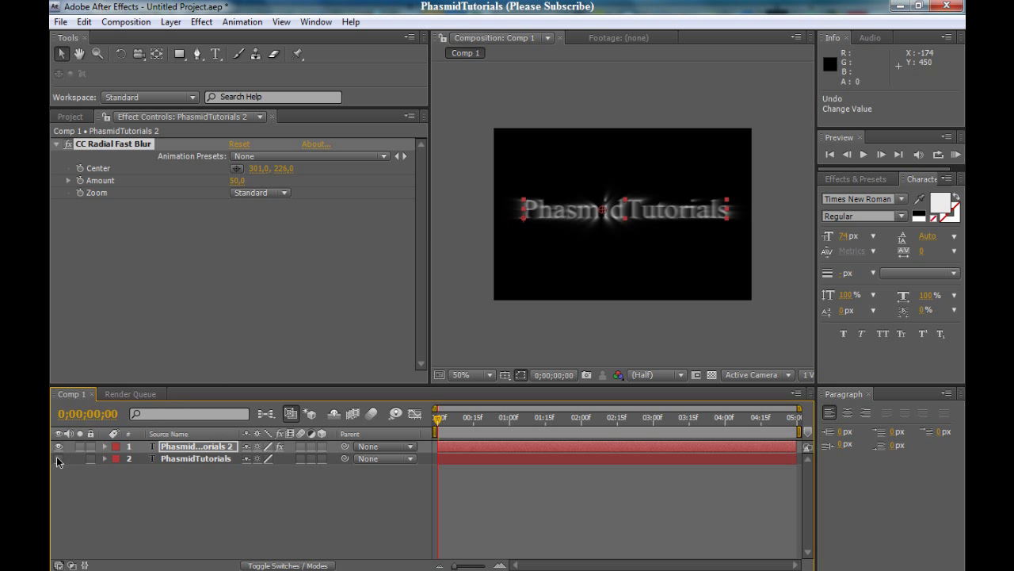
{"action": "left_click", "coordinate": [58, 458]}
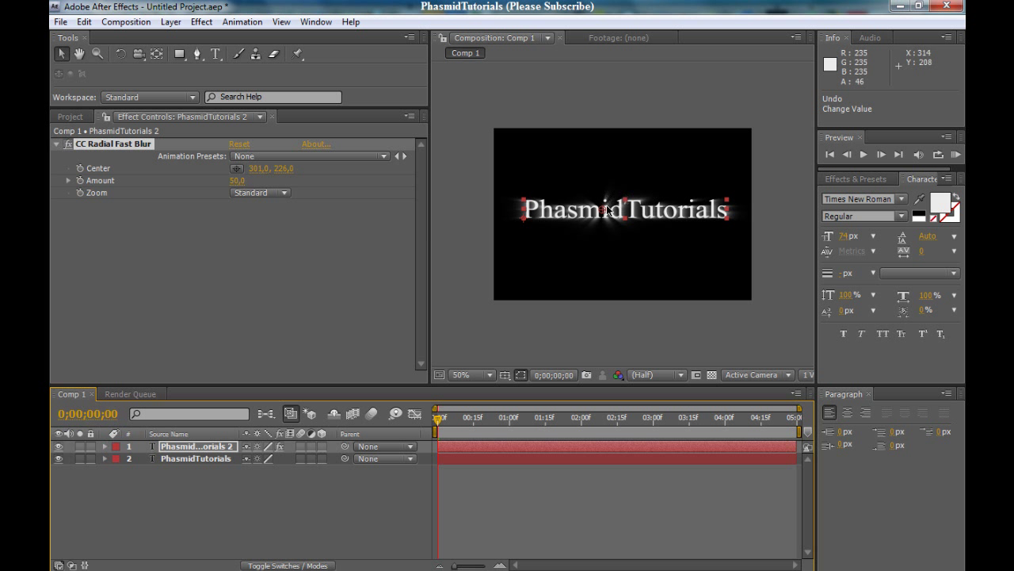
{"action": "left_click_drag", "start_coordinate": [605, 212], "coordinate": [505, 217]}
{"action": "left_click", "coordinate": [505, 217]}
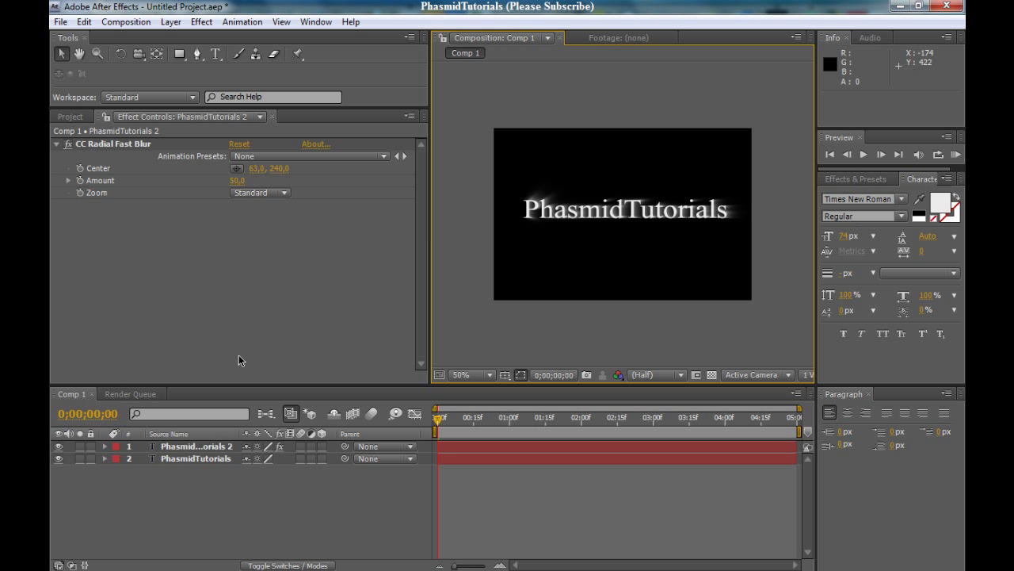
{"action": "left_click", "coordinate": [168, 458]}
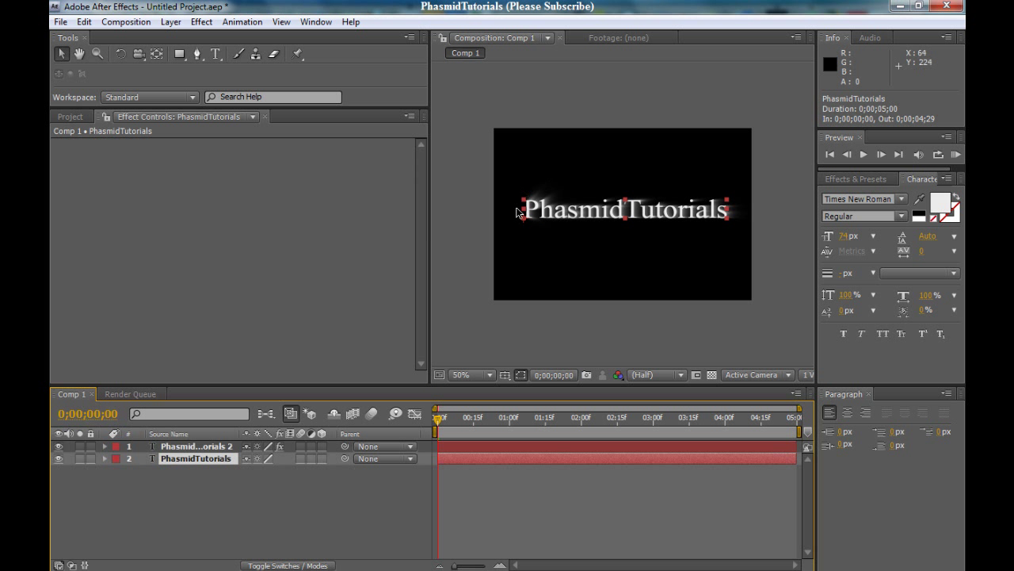
{"action": "left_click", "coordinate": [207, 448]}
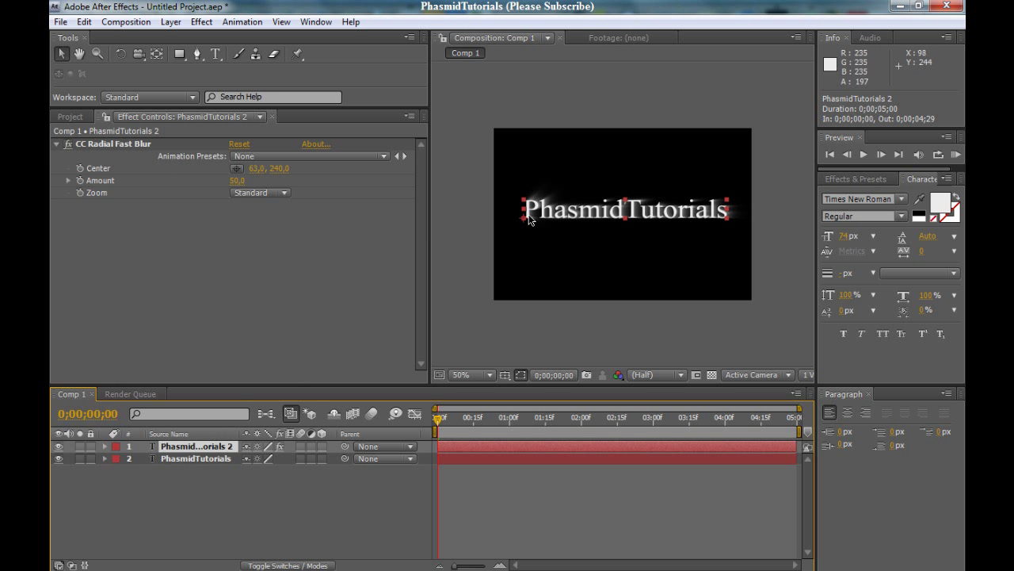
- Try shifting the blurred layer, undo it, and zoom in on the text's left end
{"action": "left_click_drag", "start_coordinate": [526, 223], "coordinate": [575, 208]}
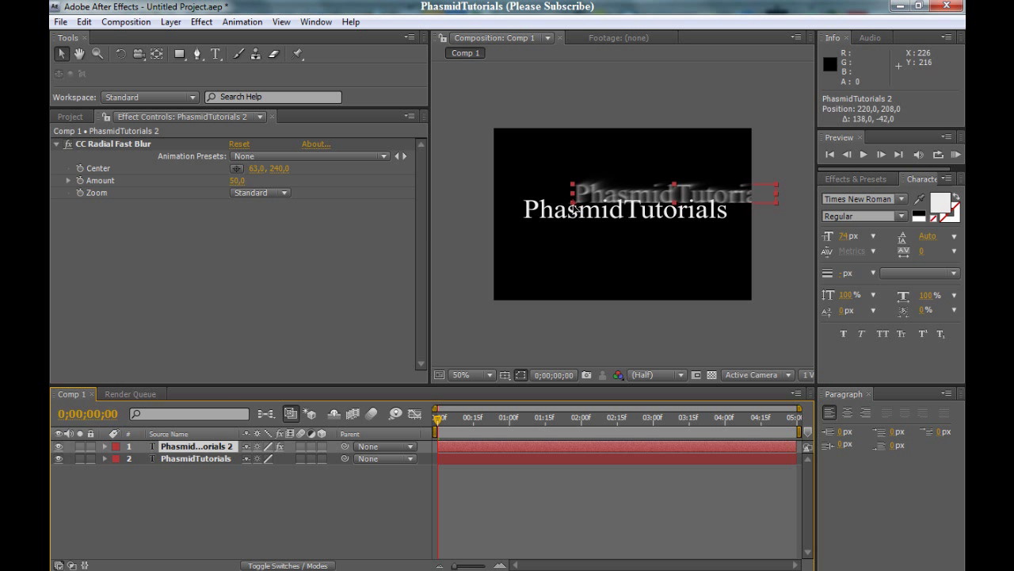
{"action": "key", "text": "ctrl+z"}
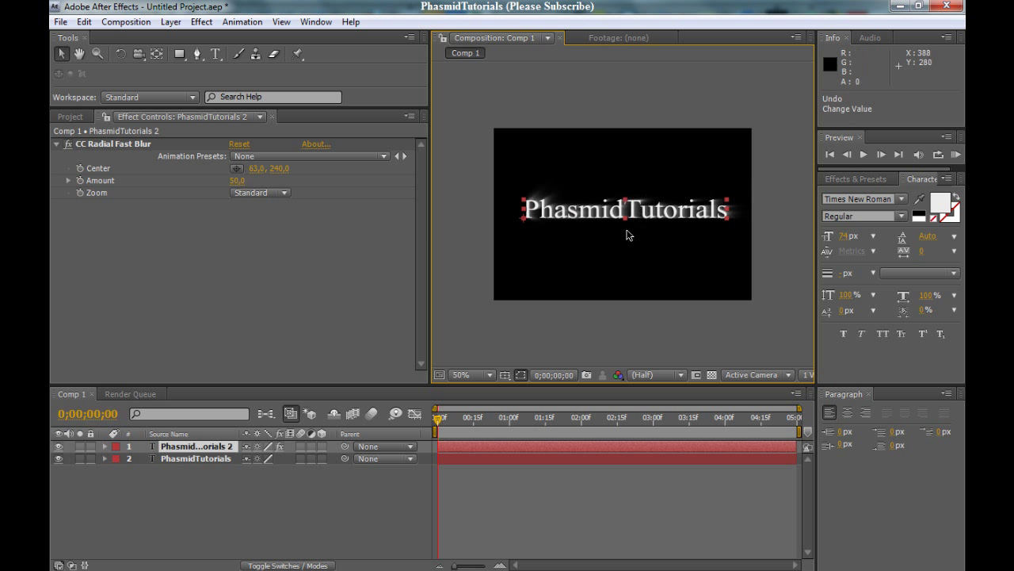
{"action": "key", "text": "period"}
{"action": "key", "text": "period"}
{"action": "left_click_drag", "start_coordinate": [553, 238], "coordinate": [741, 190]}
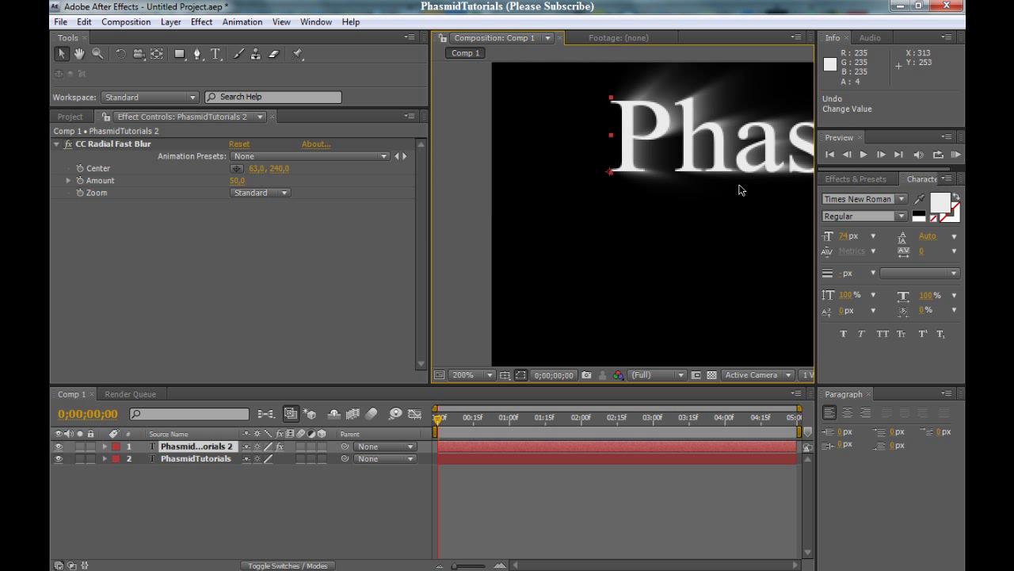
- Undo further pixel-level nudges and zoom back out, leaving the blur centre at 301, 226
{"action": "left_click_drag", "start_coordinate": [608, 176], "coordinate": [600, 176]}
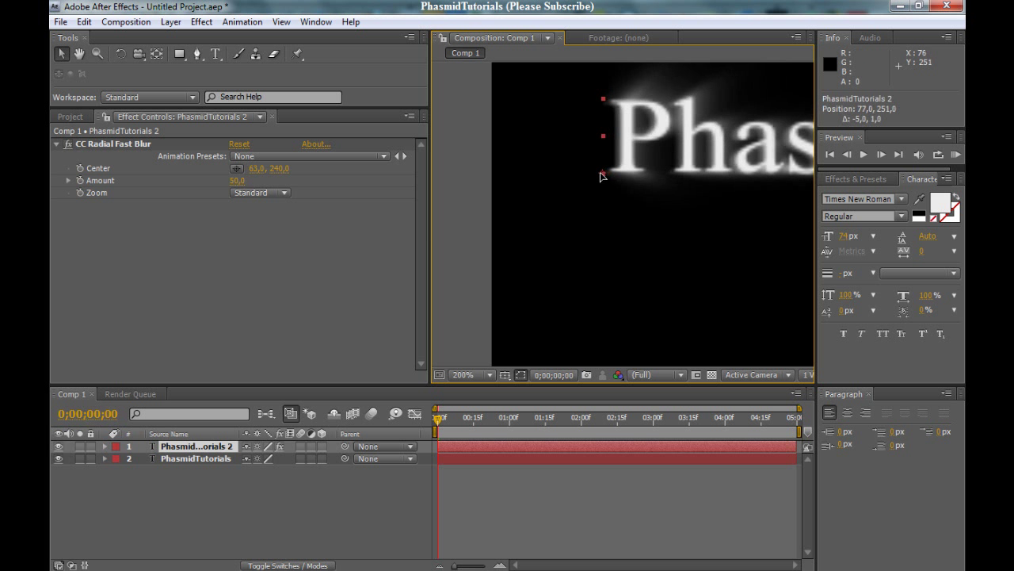
{"action": "key", "text": "ctrl+z"}
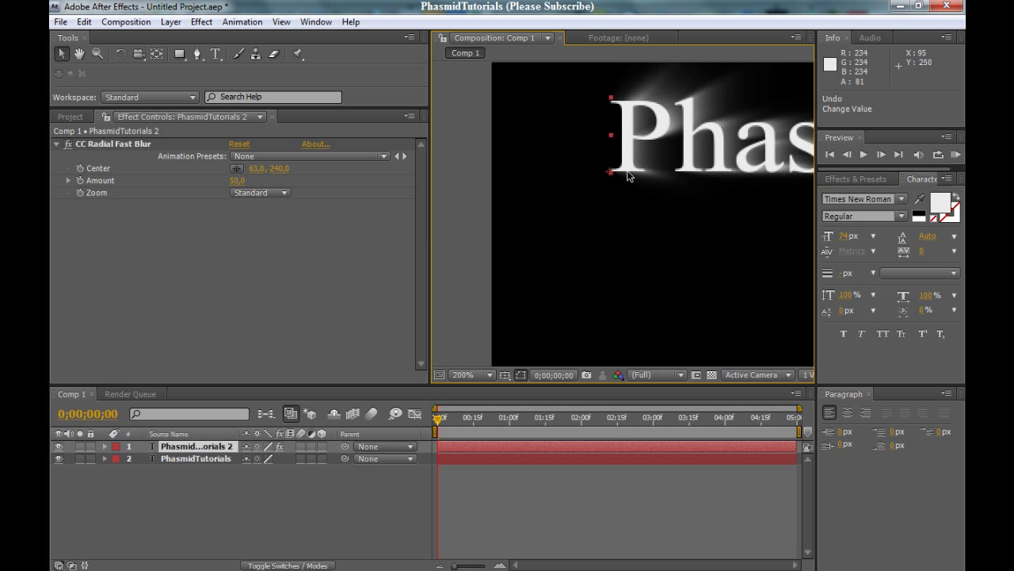
{"action": "scroll", "coordinate": [628, 174], "scroll_direction": "up", "scroll_amount": 5}
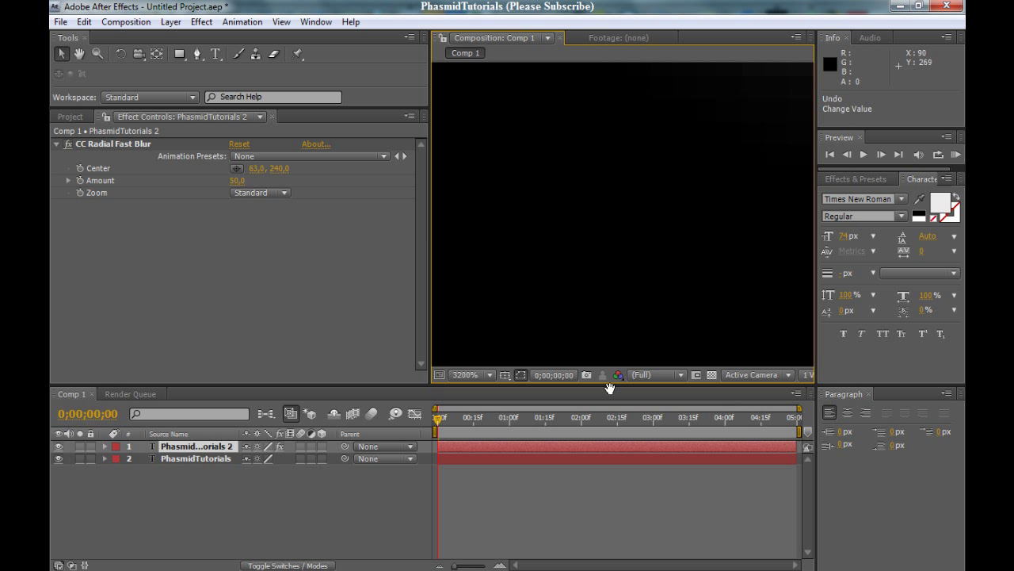
{"action": "scroll", "coordinate": [584, 287], "scroll_direction": "up", "scroll_amount": 5}
{"action": "scroll", "coordinate": [608, 213], "scroll_direction": "up", "scroll_amount": 3}
{"action": "scroll", "coordinate": [766, 245], "scroll_direction": "left", "scroll_amount": 5}
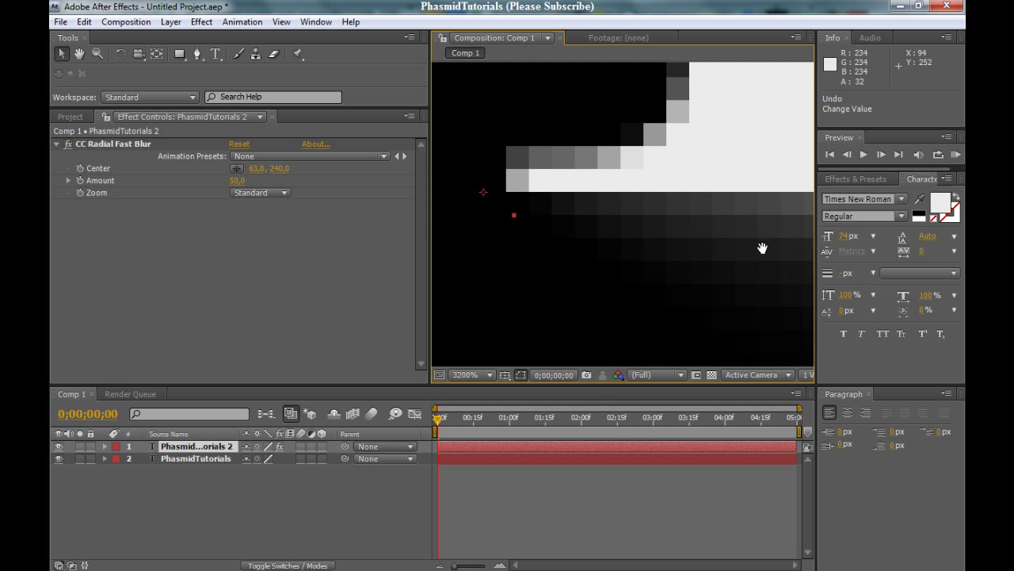
{"action": "mouse_move", "coordinate": [501, 204]}
{"action": "left_mouse_down"}
{"action": "mouse_move", "coordinate": [464, 203]}
{"action": "mouse_move", "coordinate": [509, 193]}
{"action": "left_mouse_up"}
{"action": "key", "text": "ctrl+z"}
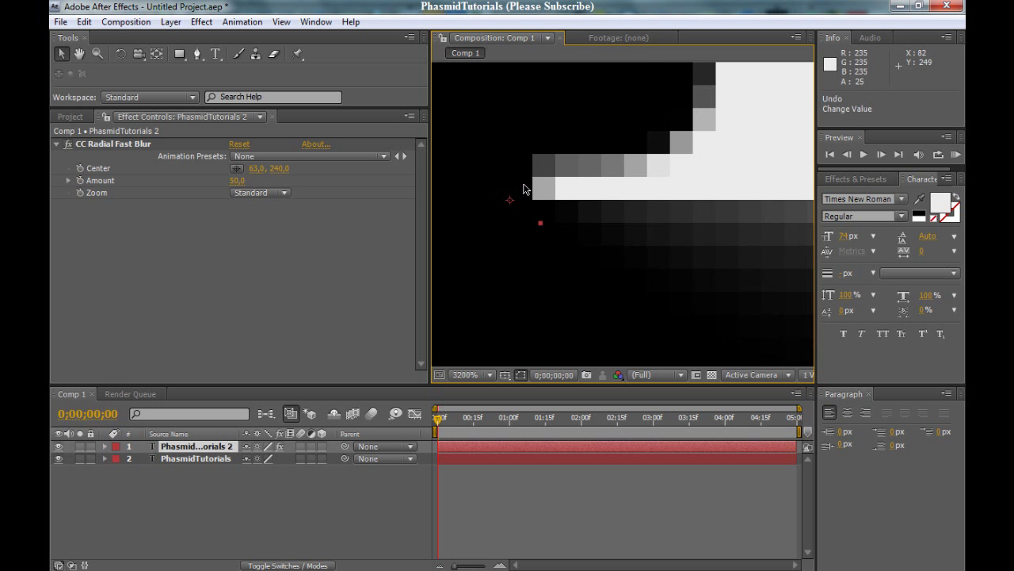
{"action": "key", "text": "comma"}
{"action": "key", "text": "comma"}
{"action": "key", "text": "comma"}
{"action": "key", "text": "comma"}
{"action": "key", "text": "comma"}
{"action": "key", "text": "comma"}
{"action": "key", "text": "comma"}
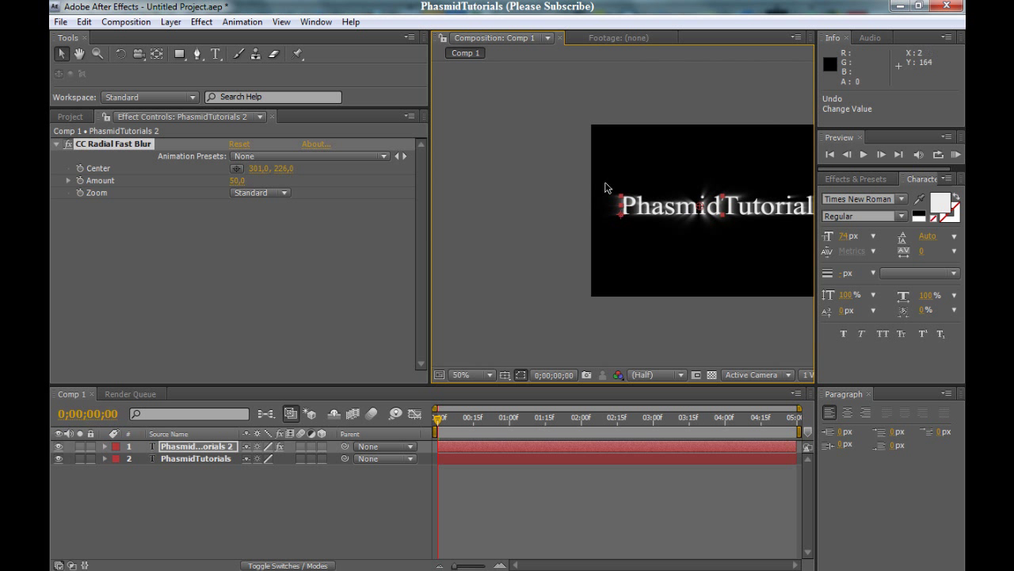
- Set a starting Center keyframe with the blur centre at -66, 234
{"action": "scroll", "coordinate": [705, 212], "scroll_direction": "up", "scroll_amount": 4}
{"action": "scroll", "coordinate": [710, 194], "scroll_direction": "down", "scroll_amount": 2}
{"action": "left_click_drag", "start_coordinate": [618, 187], "coordinate": [637, 175]}
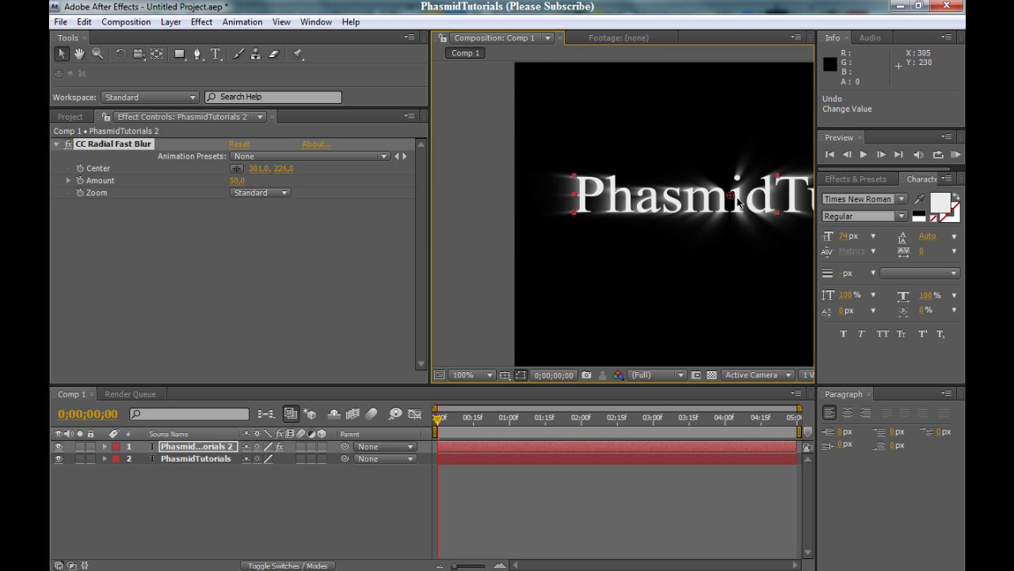
{"action": "left_click_drag", "start_coordinate": [730, 198], "coordinate": [485, 202]}
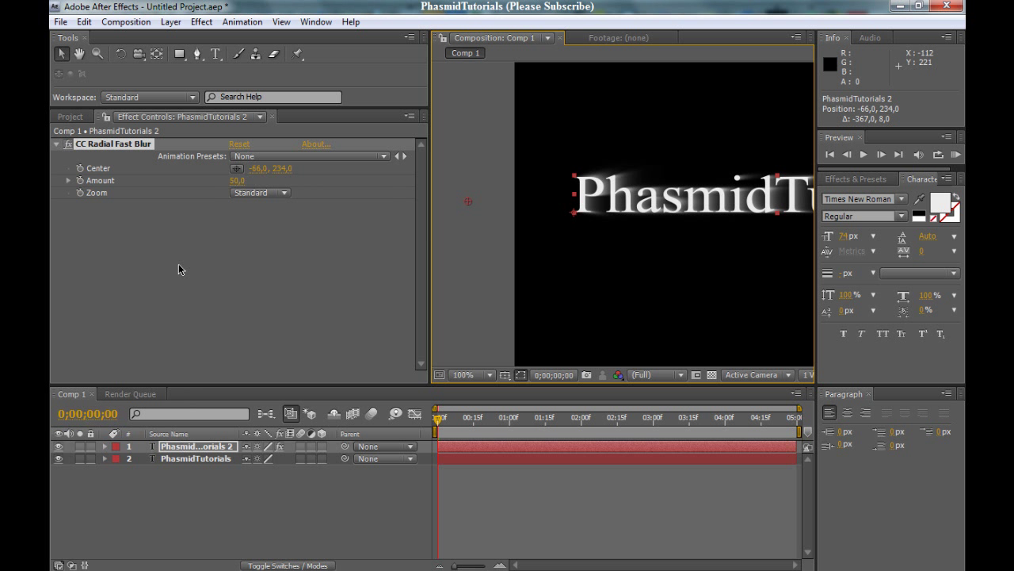
{"action": "left_click", "coordinate": [80, 169]}
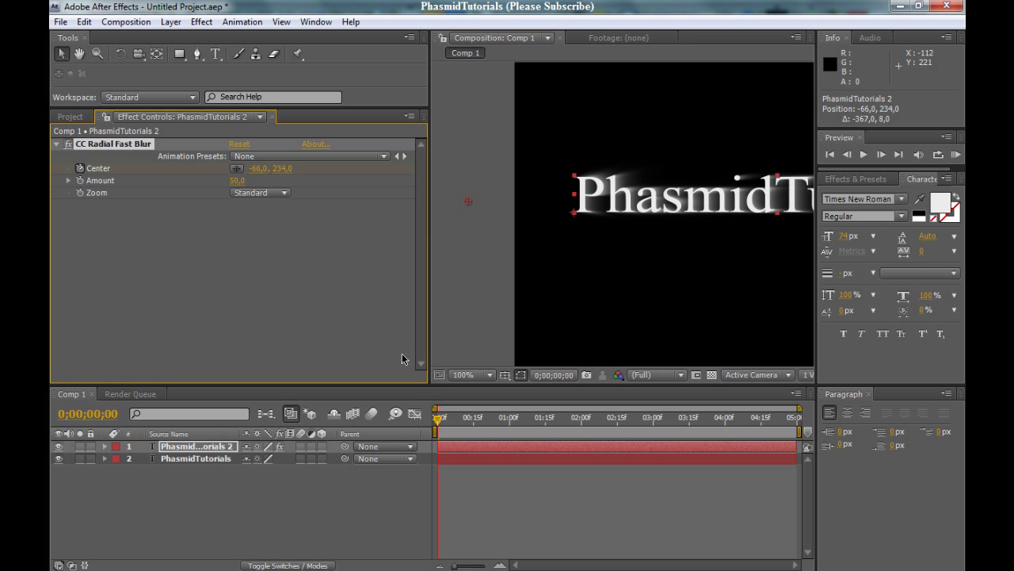
- At 0;00;02;25 move the blur centre to 748, 224, then return to the start
{"action": "left_click_drag", "start_coordinate": [440, 425], "coordinate": [643, 424]}
{"action": "scroll", "coordinate": [641, 222], "scroll_direction": "down", "scroll_amount": 2}
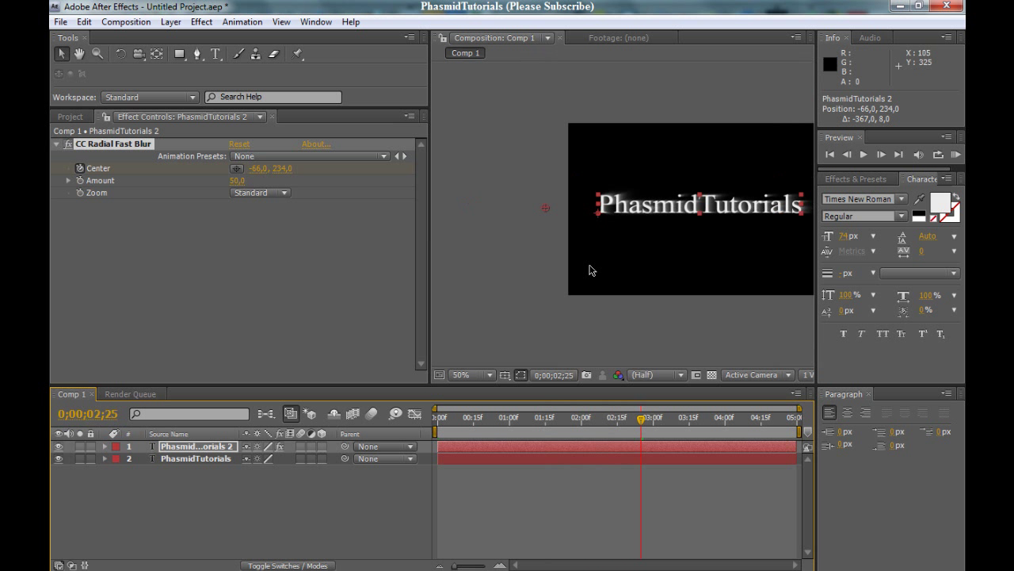
{"action": "left_click_drag", "start_coordinate": [689, 222], "coordinate": [626, 239]}
{"action": "left_click_drag", "start_coordinate": [483, 232], "coordinate": [776, 226]}
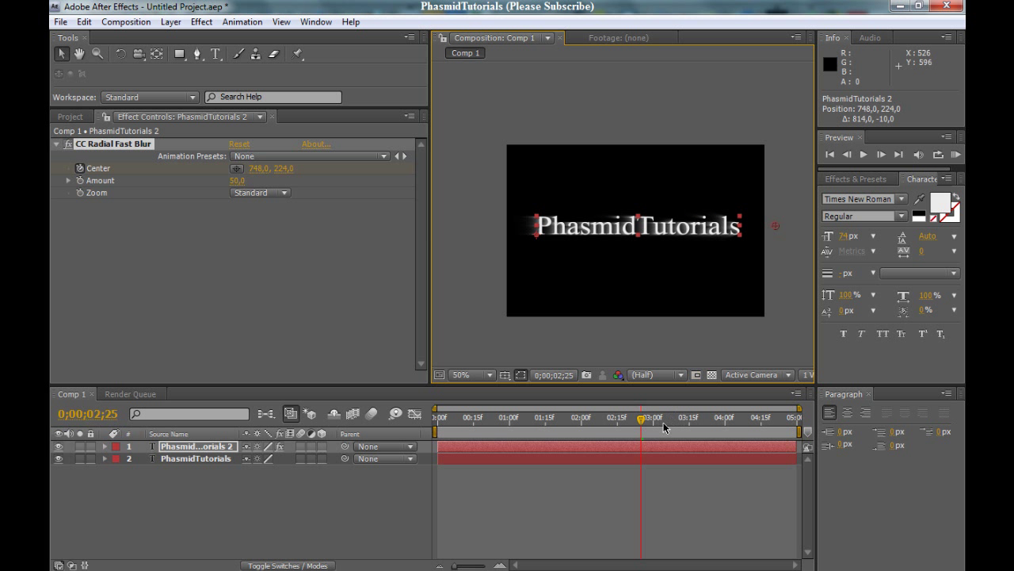
{"action": "left_click_drag", "start_coordinate": [641, 428], "coordinate": [438, 420]}
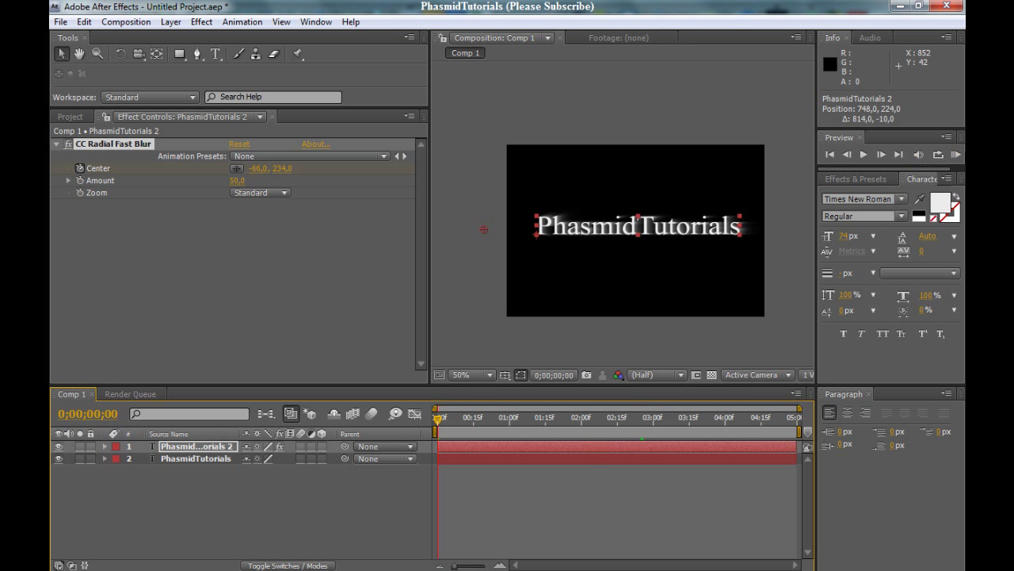
- RAM-preview the streak, then zoom to 100% and play it, stopping around 2;06
{"action": "left_click", "coordinate": [956, 155]}
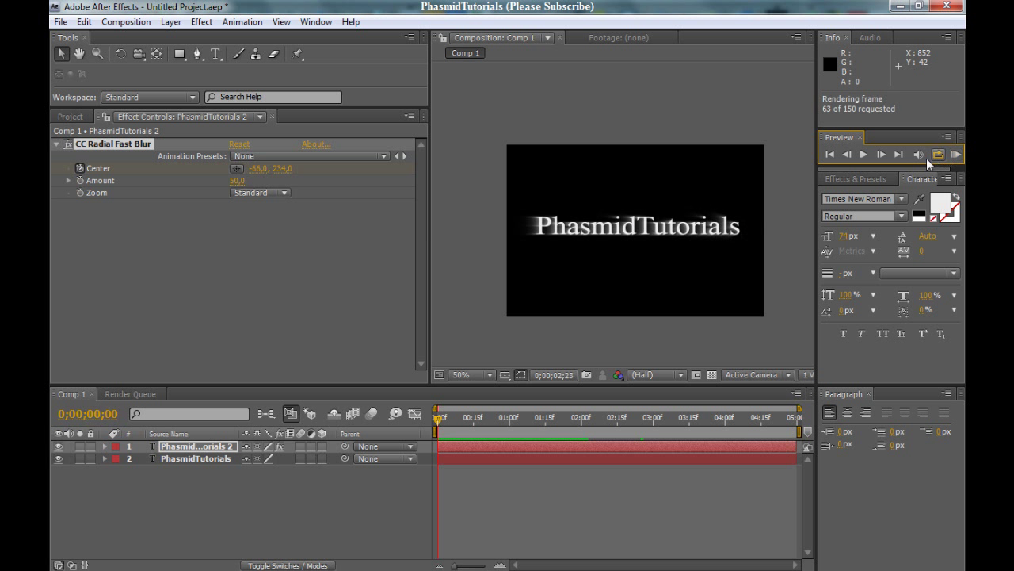
{"action": "left_click", "coordinate": [833, 154]}
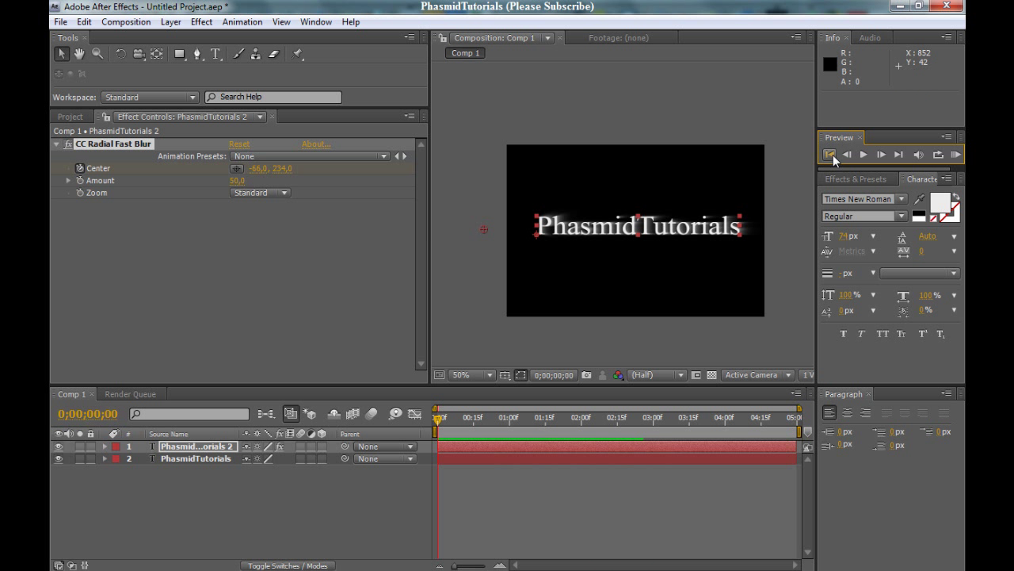
{"action": "key", "text": "/"}
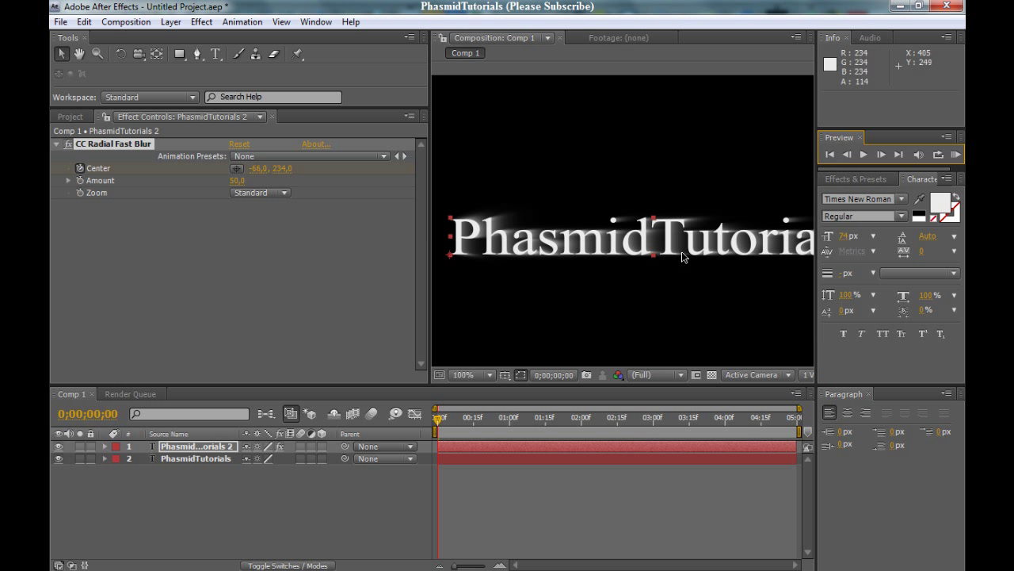
{"action": "left_click_drag", "start_coordinate": [683, 260], "coordinate": [593, 263]}
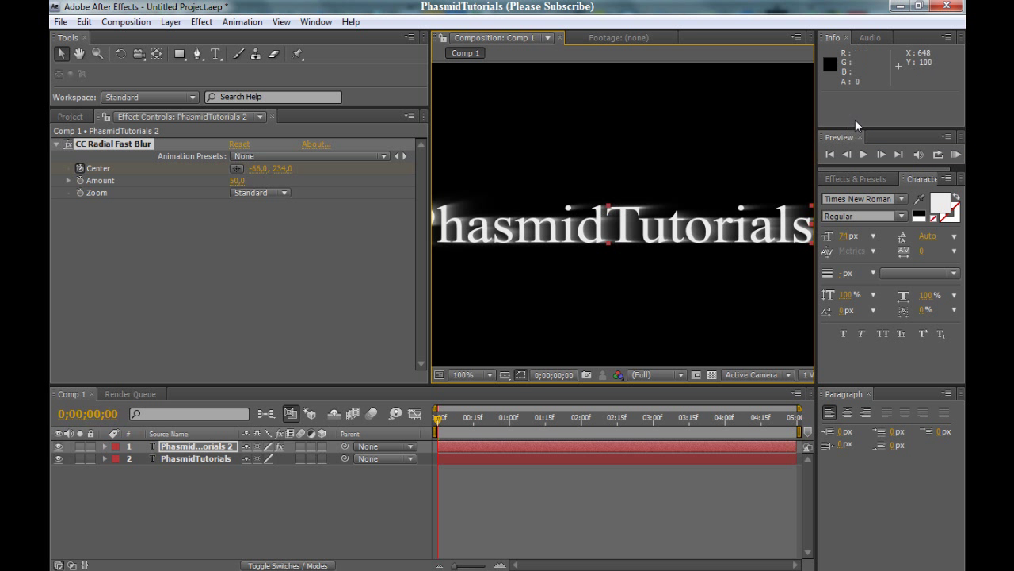
{"action": "left_click", "coordinate": [863, 155]}
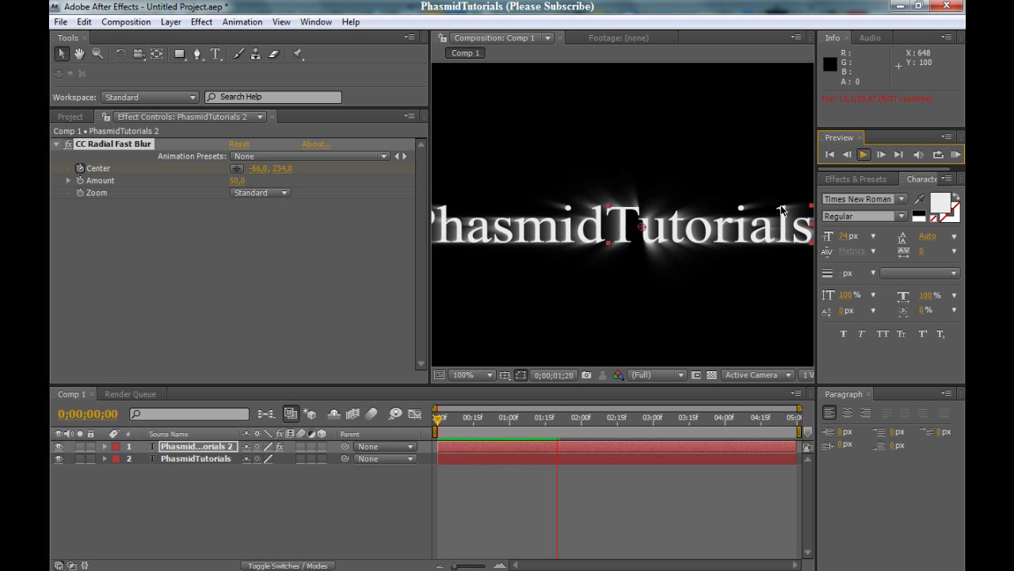
{"action": "left_click", "coordinate": [828, 155]}
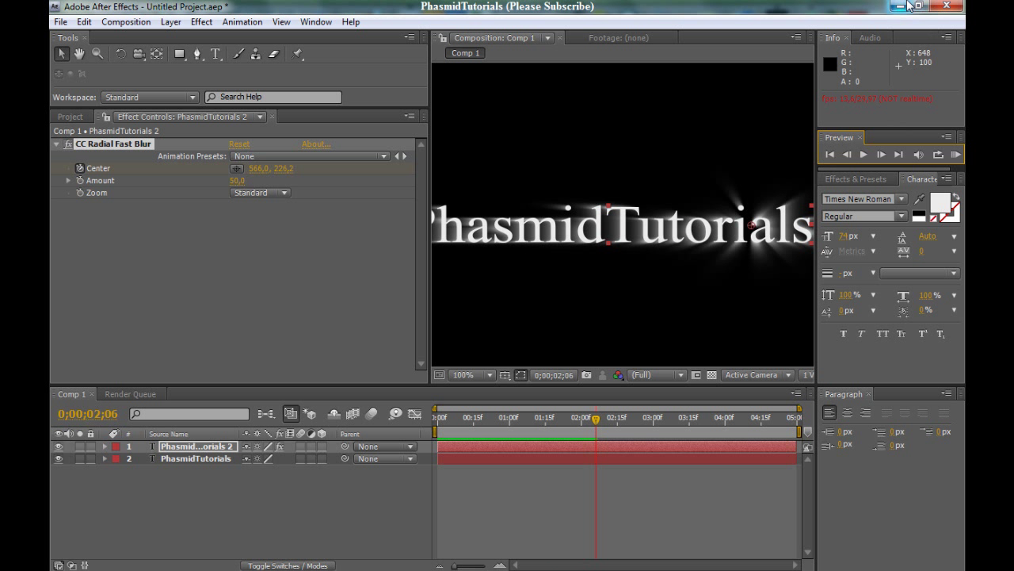